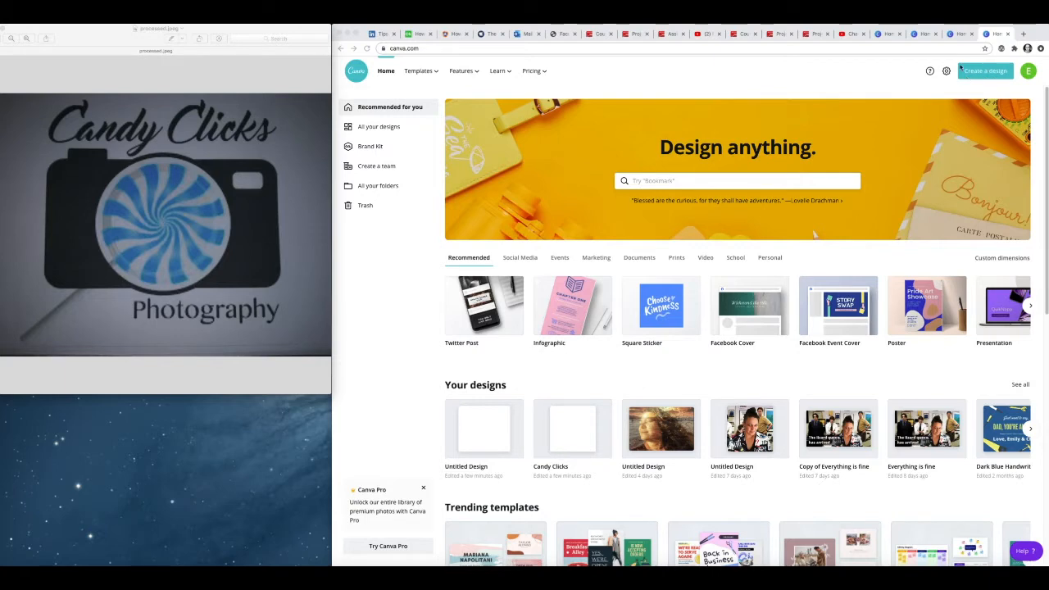
# Create a blank design with custom dimensions of 1000 × 1000 px.
pyautogui.click(990, 74)
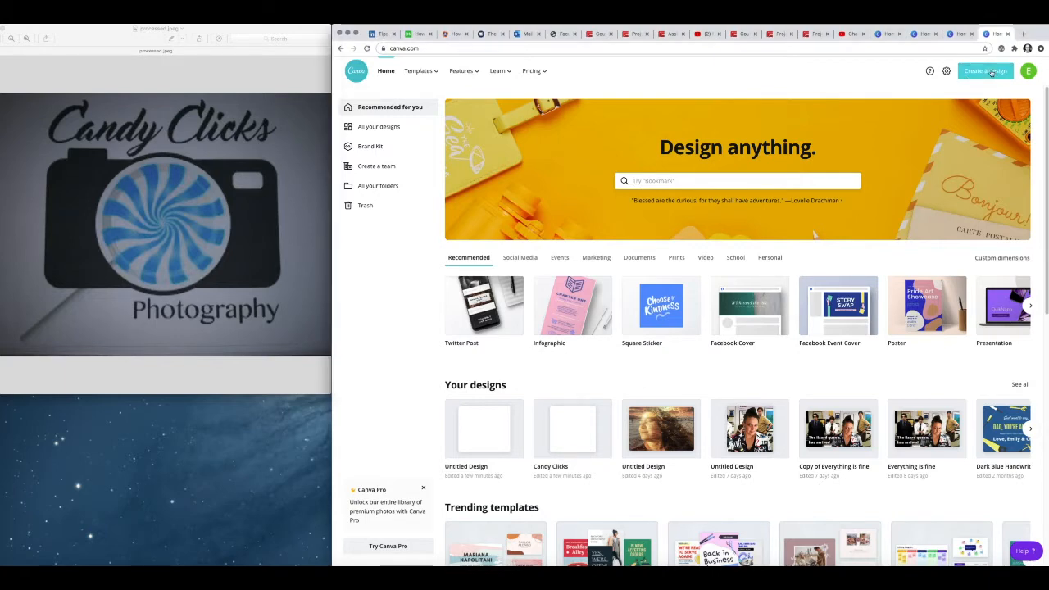
pyautogui.click(991, 71)
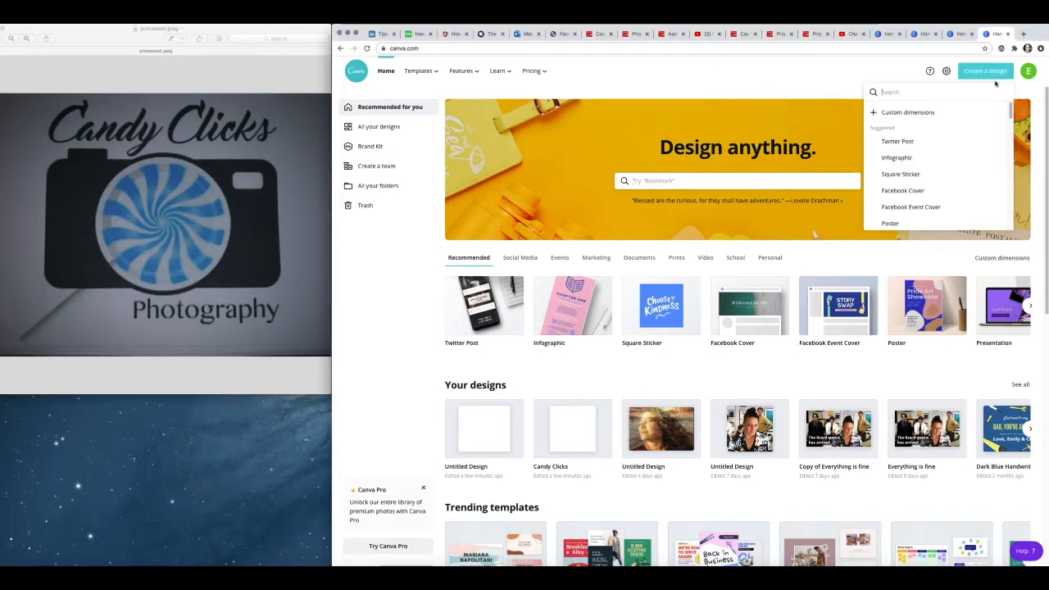
pyautogui.click(909, 113)
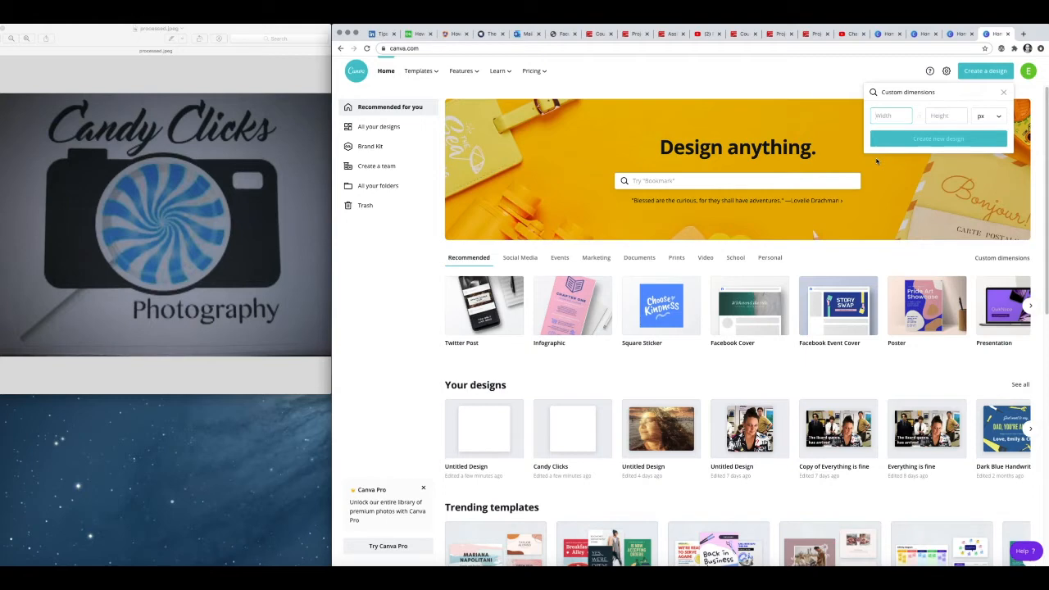
pyautogui.write('1000')
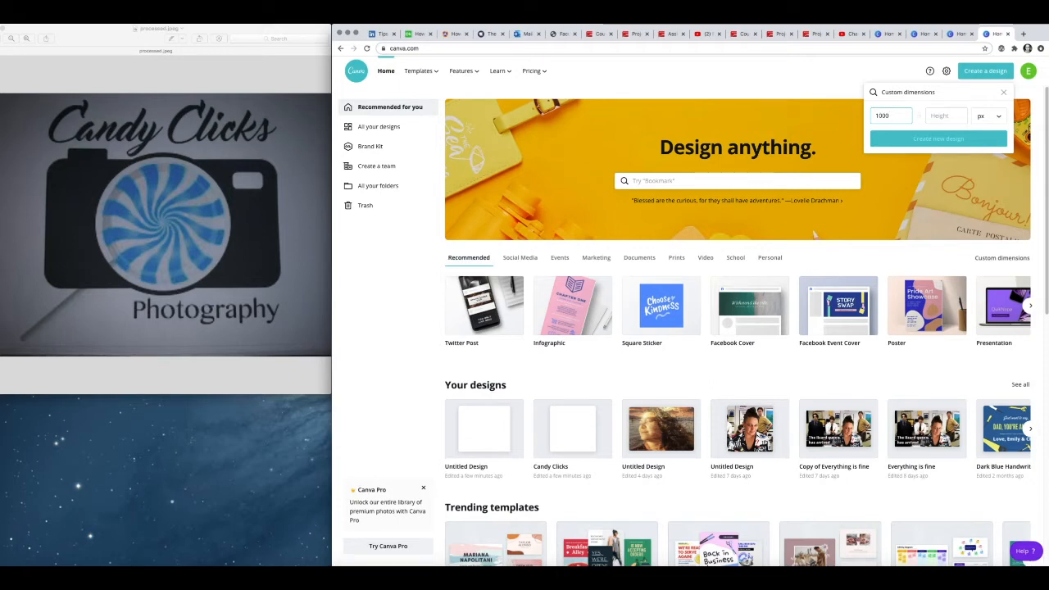
pyautogui.press('Tab')
pyautogui.write('1000')
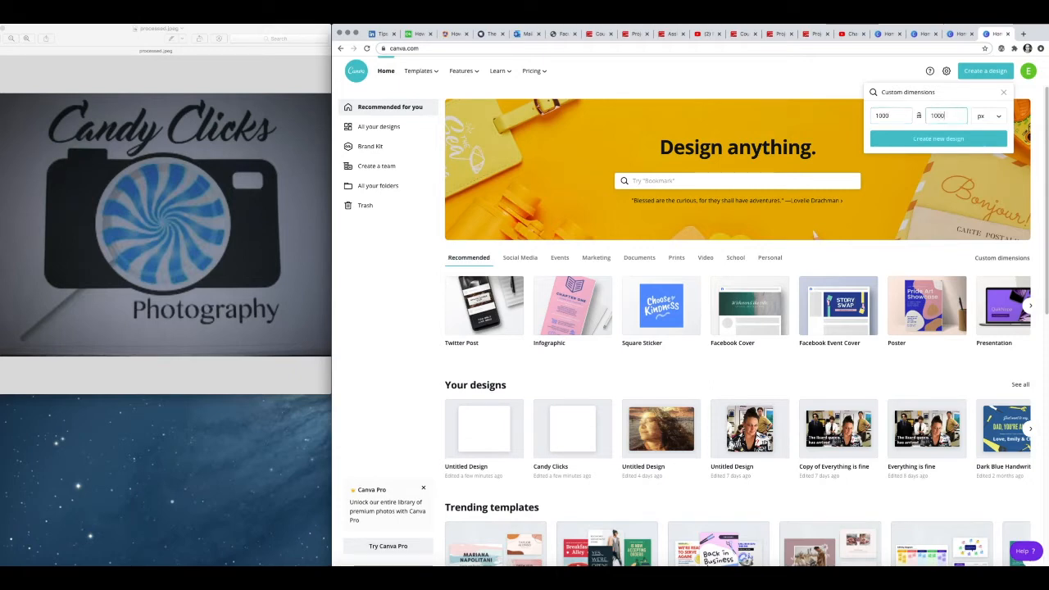
pyautogui.click(934, 139)
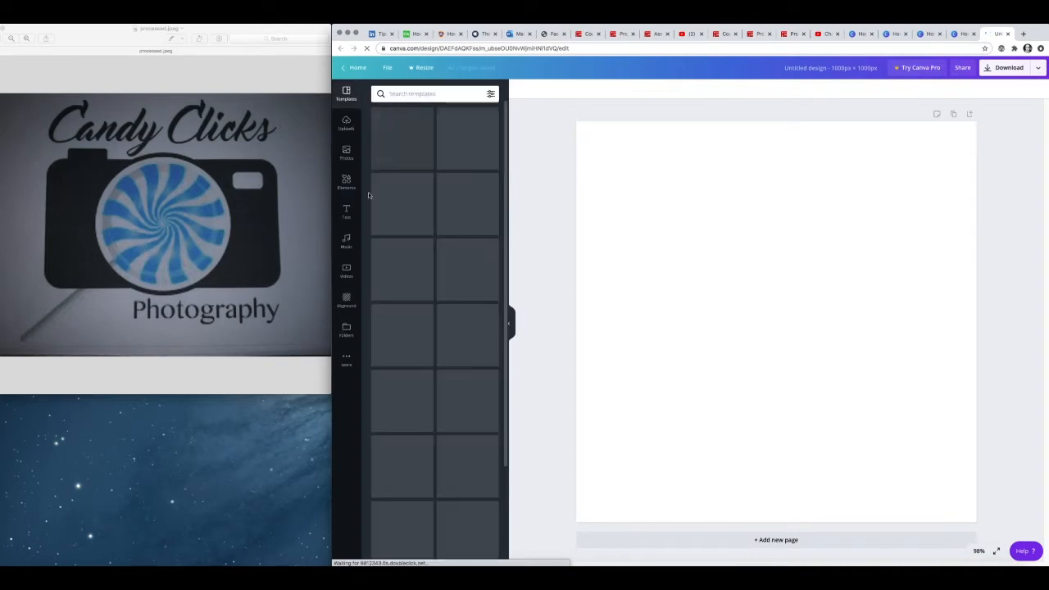
# Search the elements for "camera" and add the black camera icon with a ring lens and a small white dot.
pyautogui.click(347, 188)
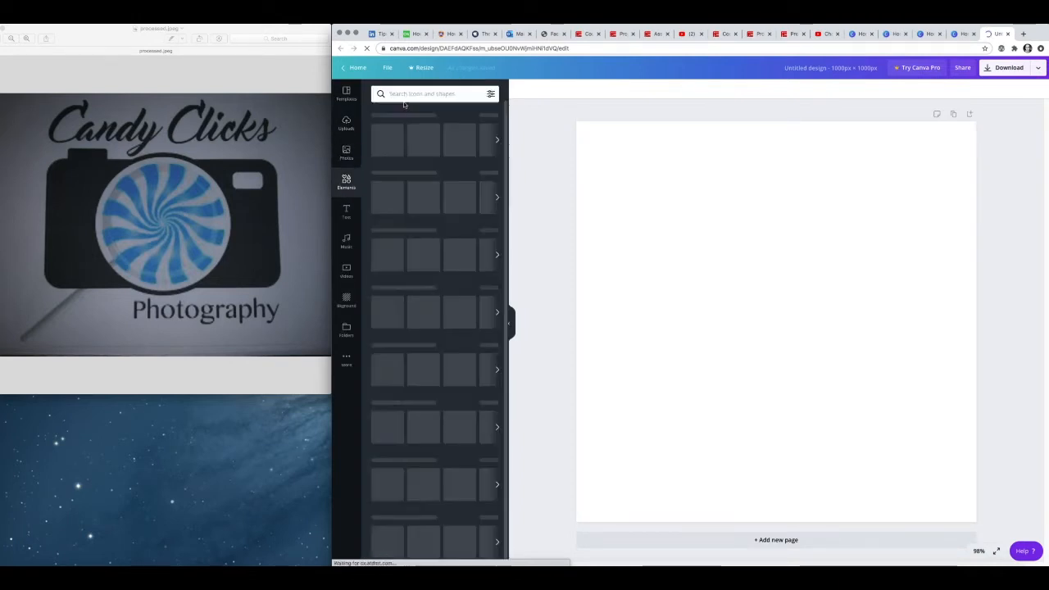
pyautogui.click(418, 95)
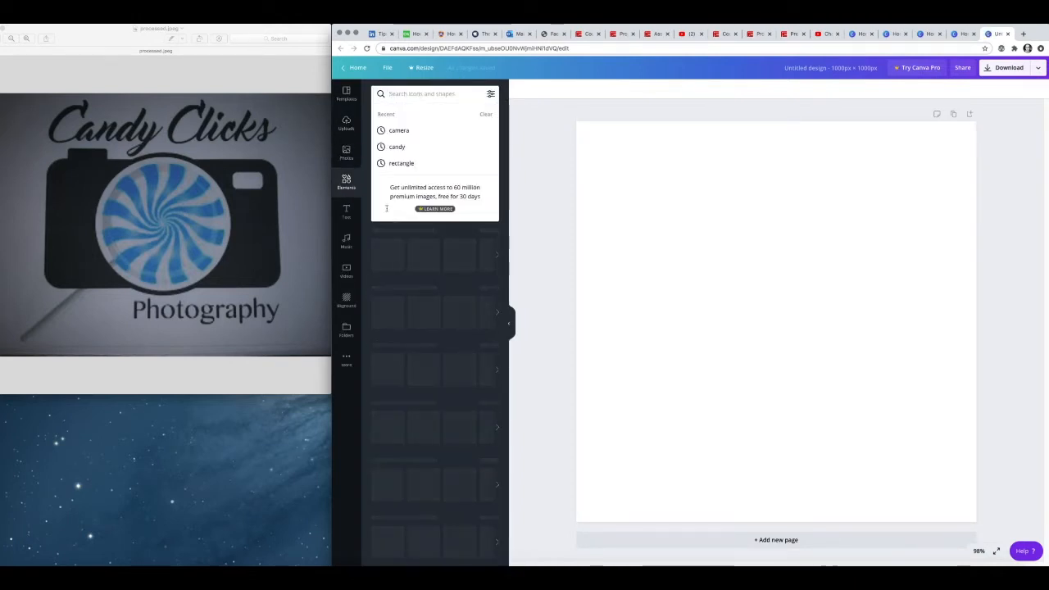
pyautogui.write('camera')
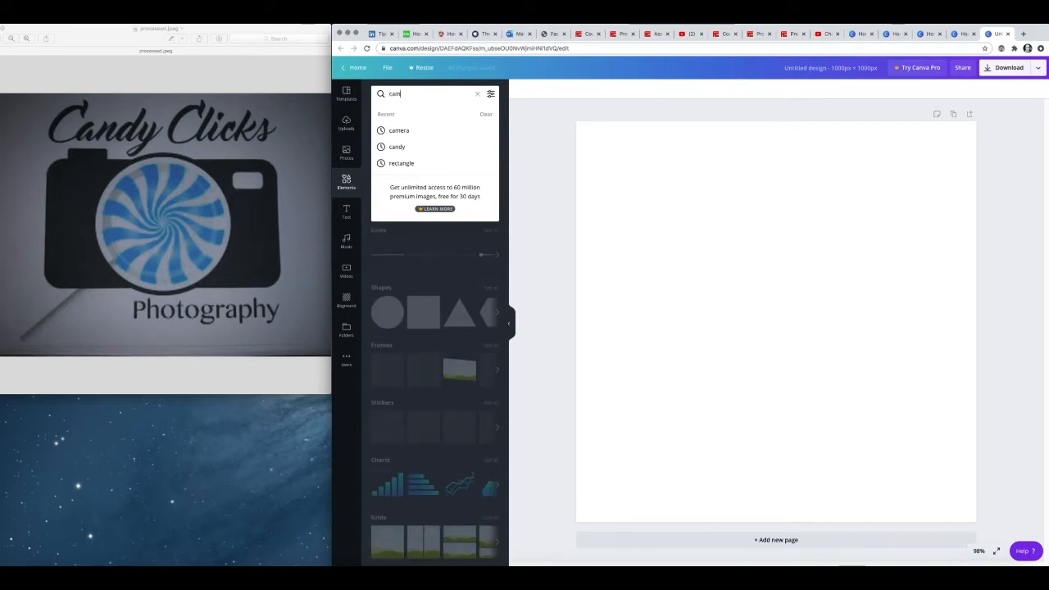
pyautogui.press('Return')
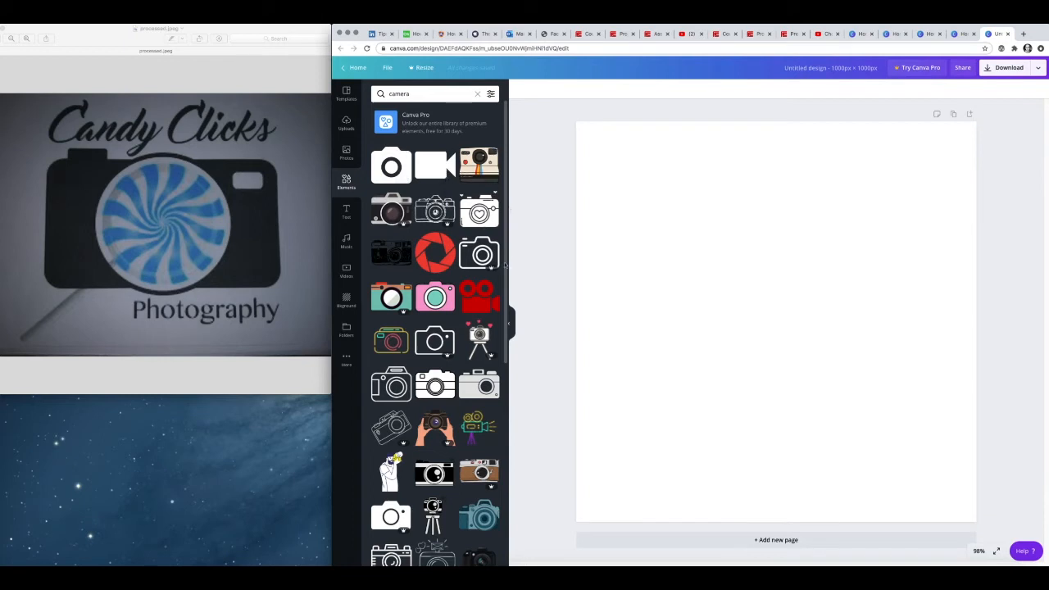
pyautogui.moveTo(507, 233); pyautogui.dragTo(517, 543)
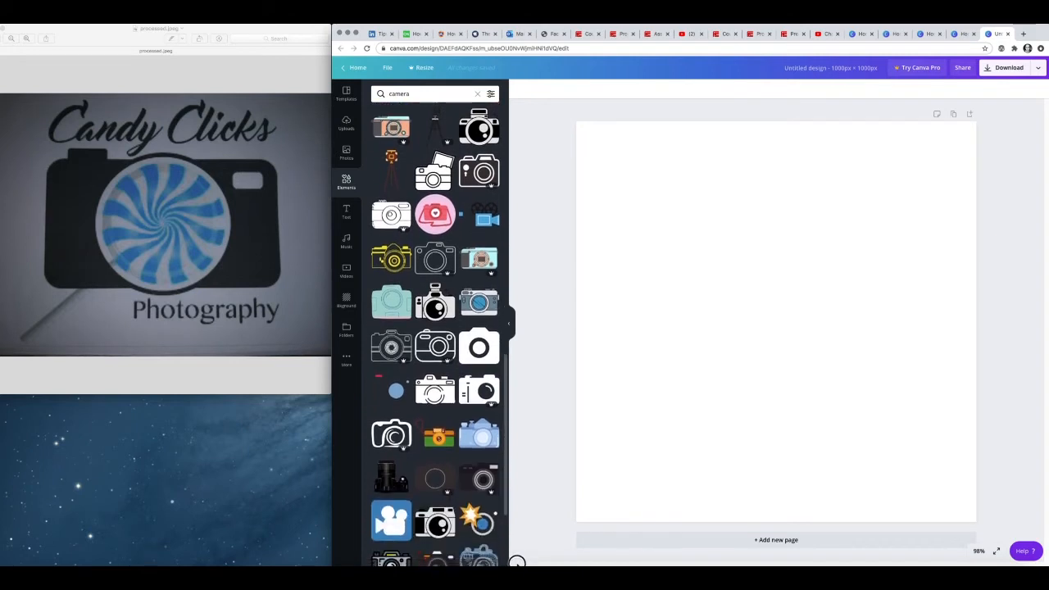
pyautogui.scroll(-1, 434, 332)
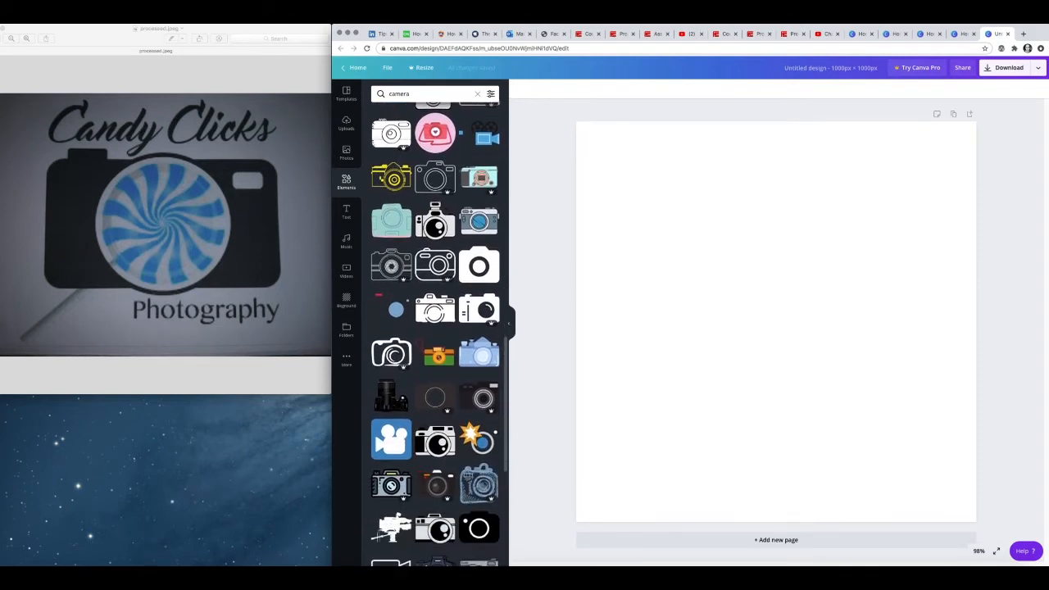
pyautogui.scroll(-2, 435, 328)
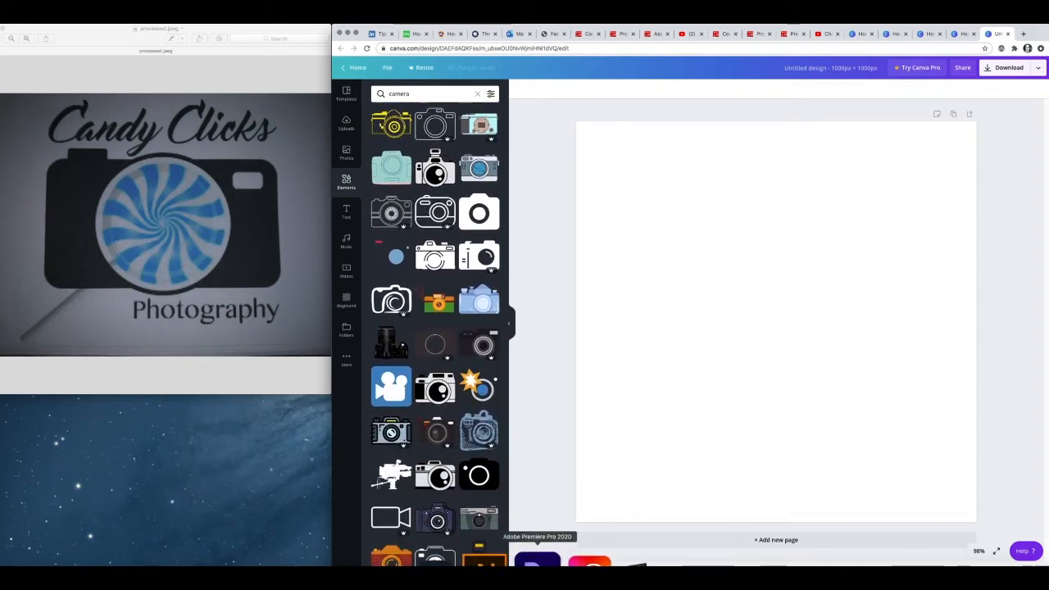
pyautogui.click(480, 478)
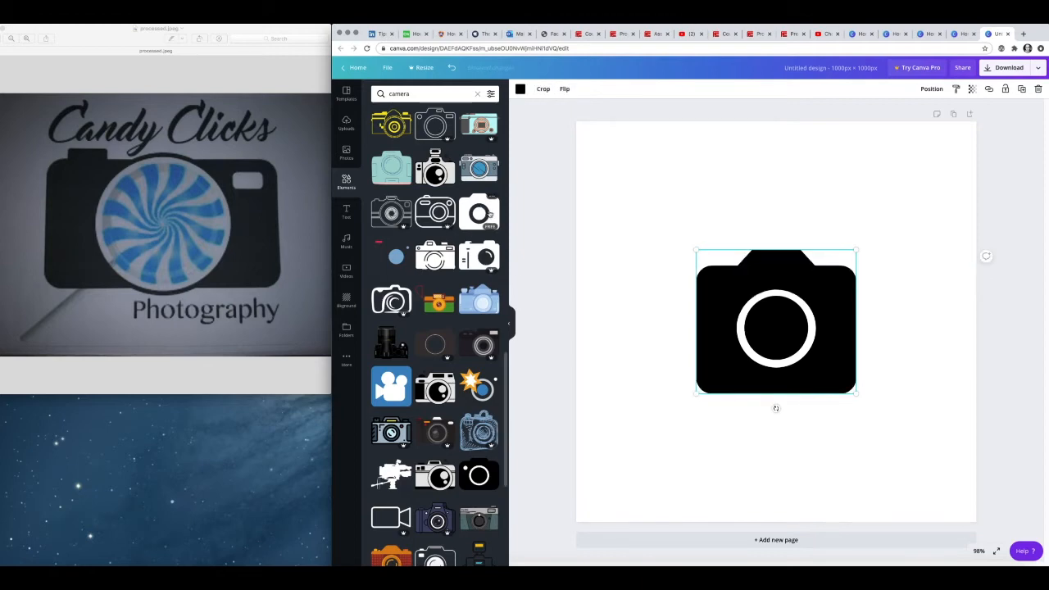
# Try a second camera icon with a pointed top, recoloured dark blue, and delete it from the page.
pyautogui.moveTo(479, 211); pyautogui.dragTo(745, 178)
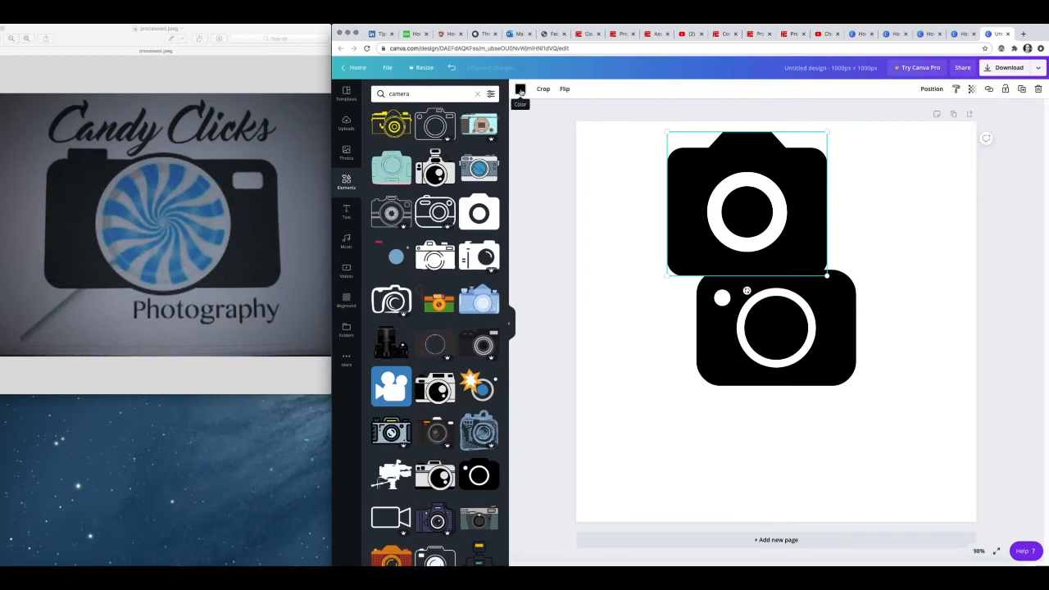
pyautogui.click(521, 89)
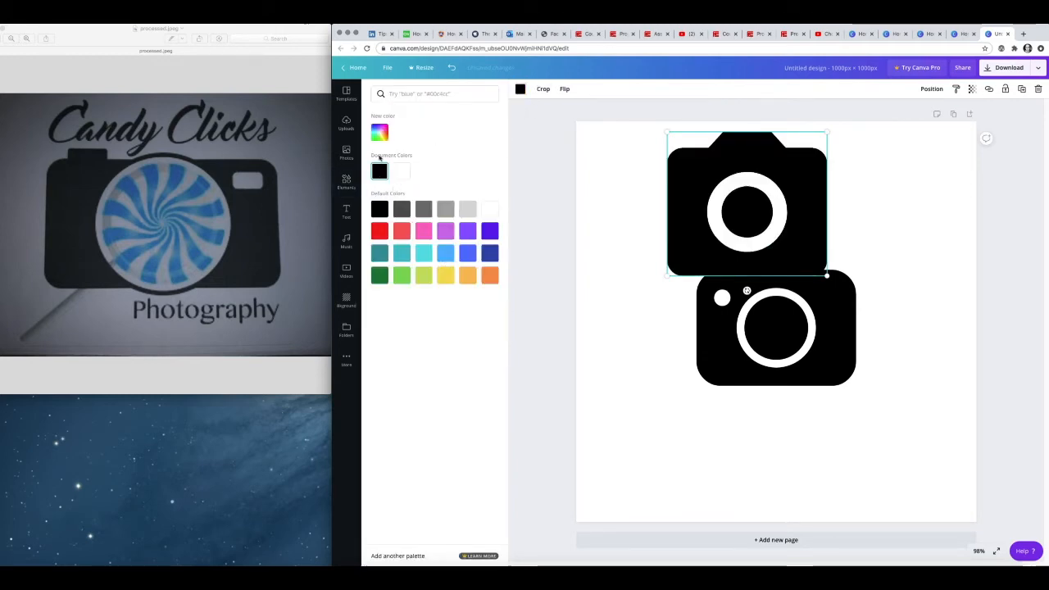
pyautogui.click(489, 252)
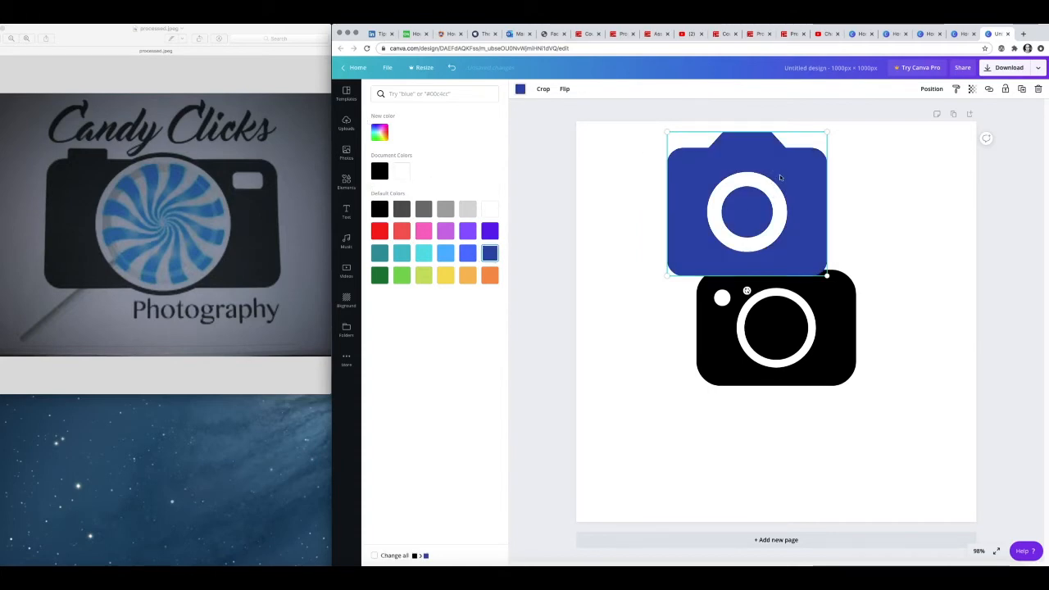
pyautogui.press('Delete')
# Enlarge the black camera icon and centre it horizontally in the lower part of the page.
pyautogui.click(775, 286)
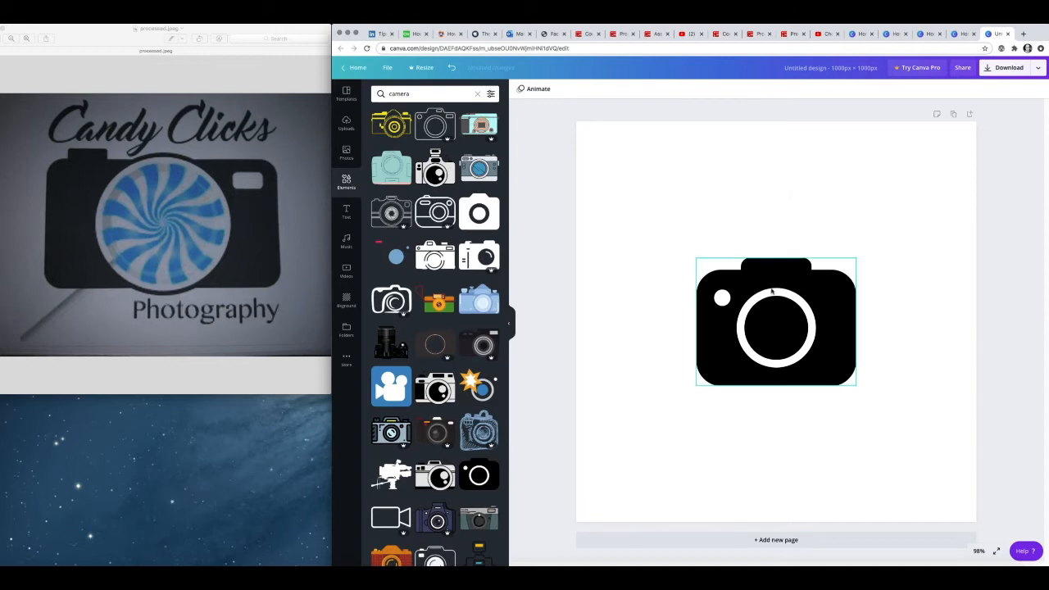
pyautogui.moveTo(777, 279); pyautogui.dragTo(781, 279)
pyautogui.moveTo(698, 259); pyautogui.dragTo(645, 214)
pyautogui.moveTo(862, 387); pyautogui.dragTo(931, 429)
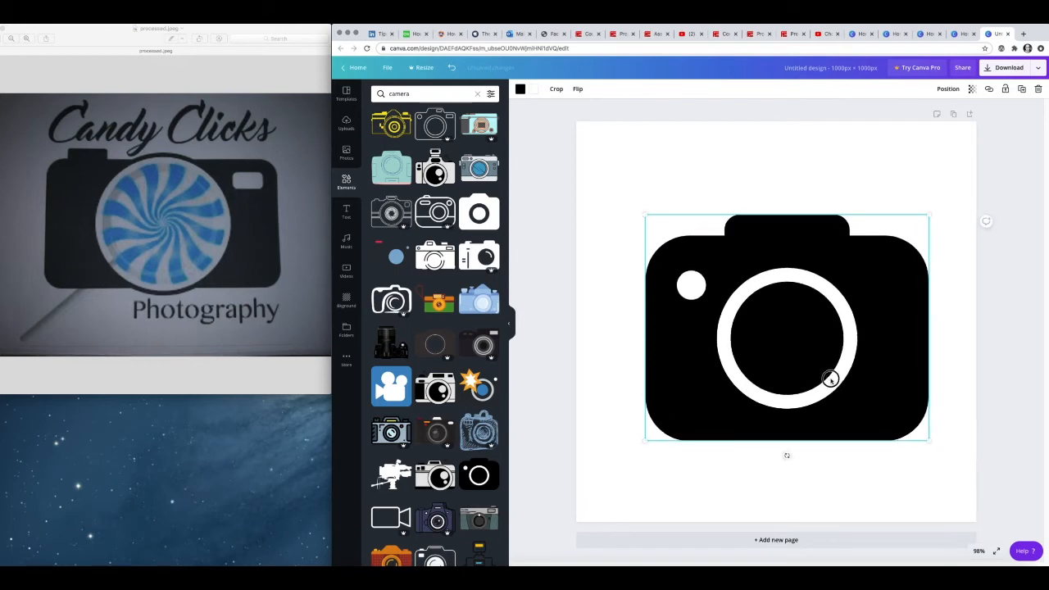
pyautogui.moveTo(831, 375); pyautogui.dragTo(833, 395)
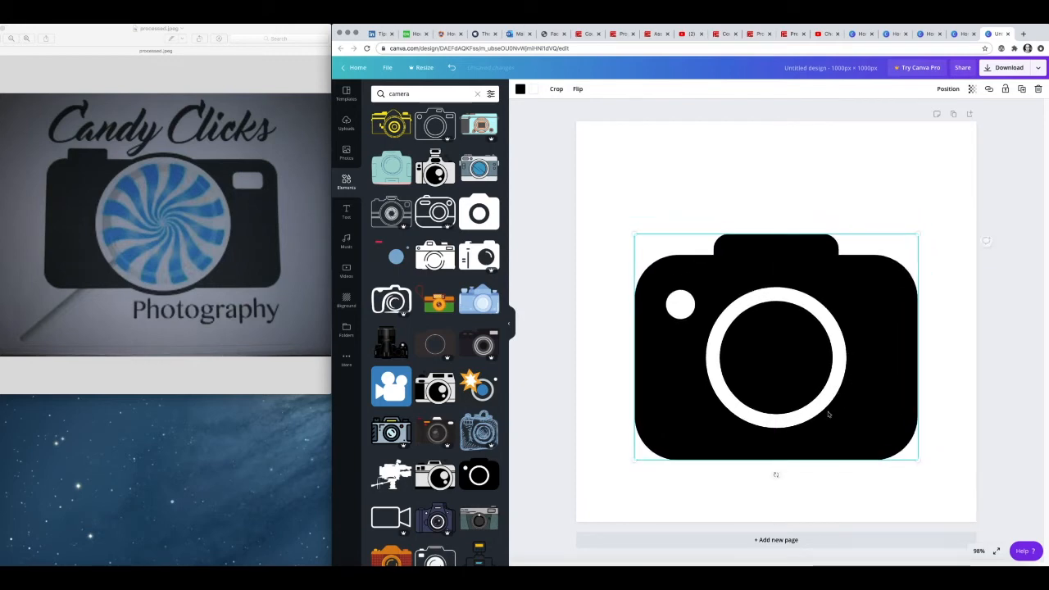
# Search the elements for "candy", add the round pink-and-cream swirl candy and centre it over the camera's lens.
pyautogui.click(414, 96)
pyautogui.press('BackSpace')
pyautogui.press('BackSpace')
pyautogui.press('BackSpace')
pyautogui.press('BackSpace')
pyautogui.press('BackSpace')
pyautogui.press('BackSpace')
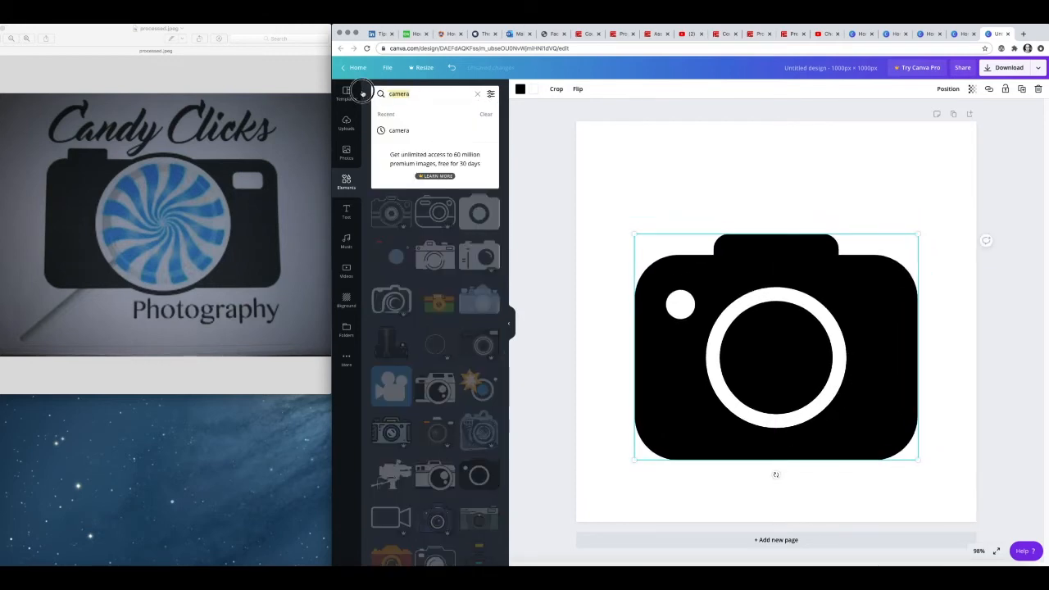
pyautogui.write('cand')
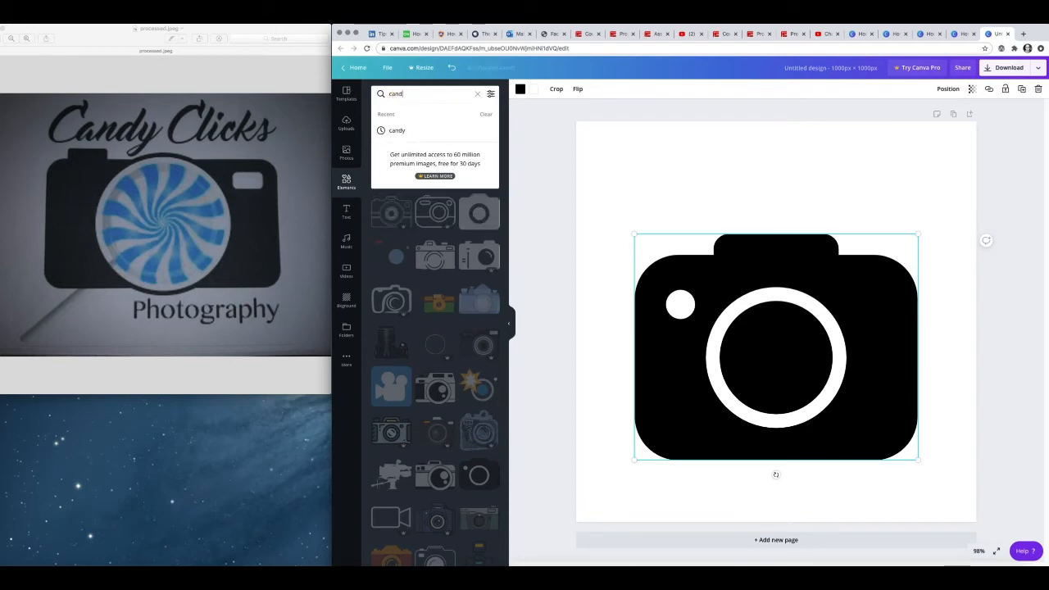
pyautogui.write('y')
pyautogui.press('Return')
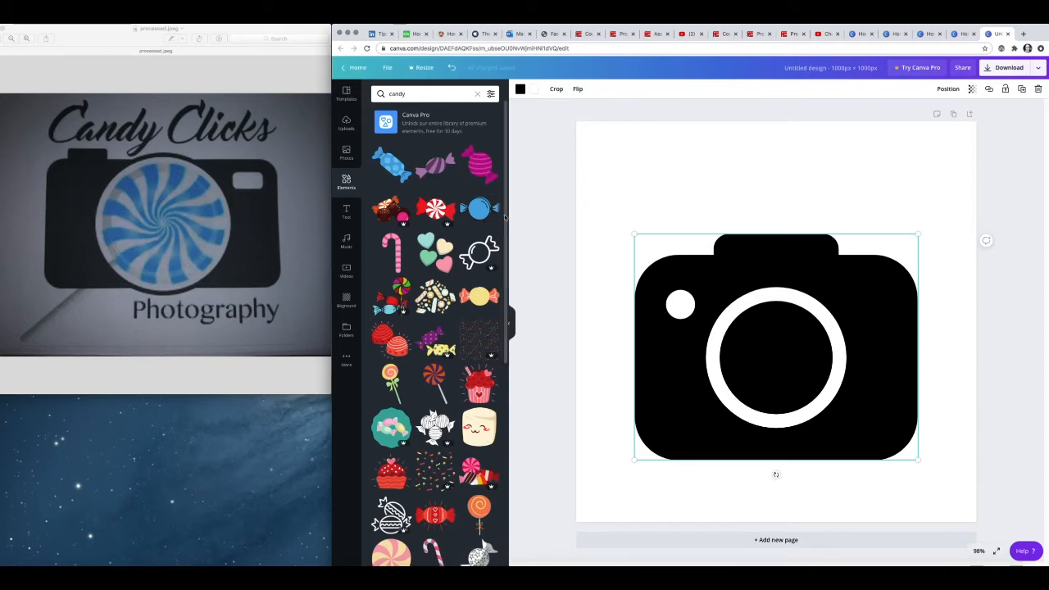
pyautogui.scroll(-1, 506, 222)
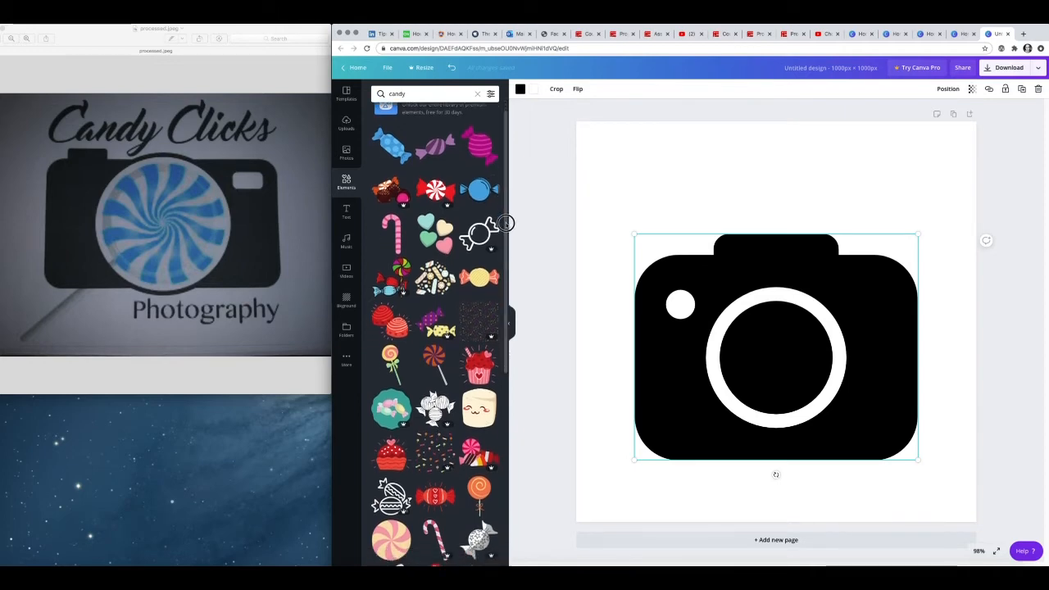
pyautogui.moveTo(506, 222); pyautogui.dragTo(506, 325)
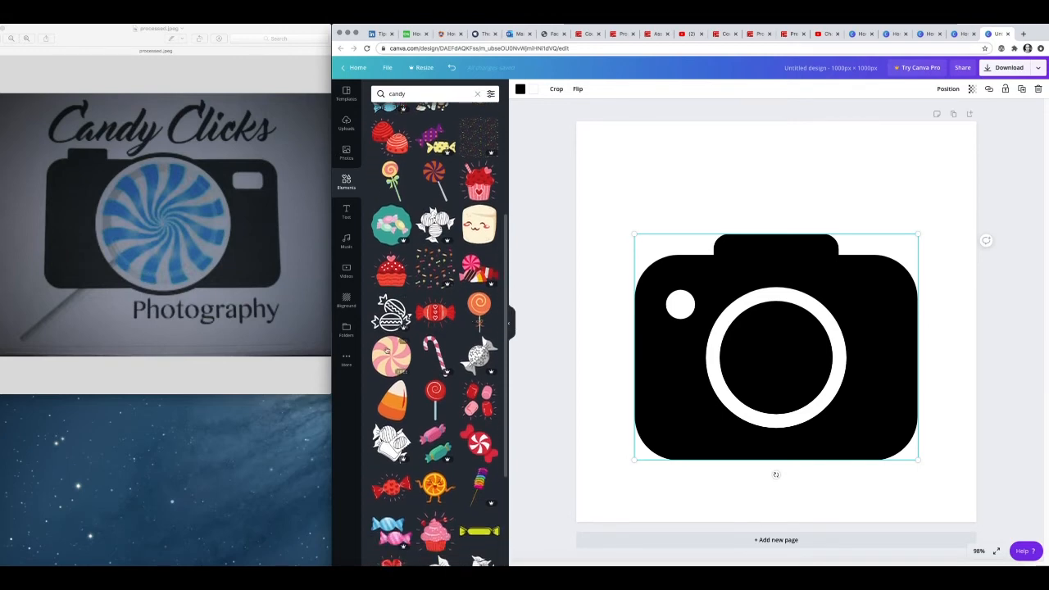
pyautogui.click(390, 358)
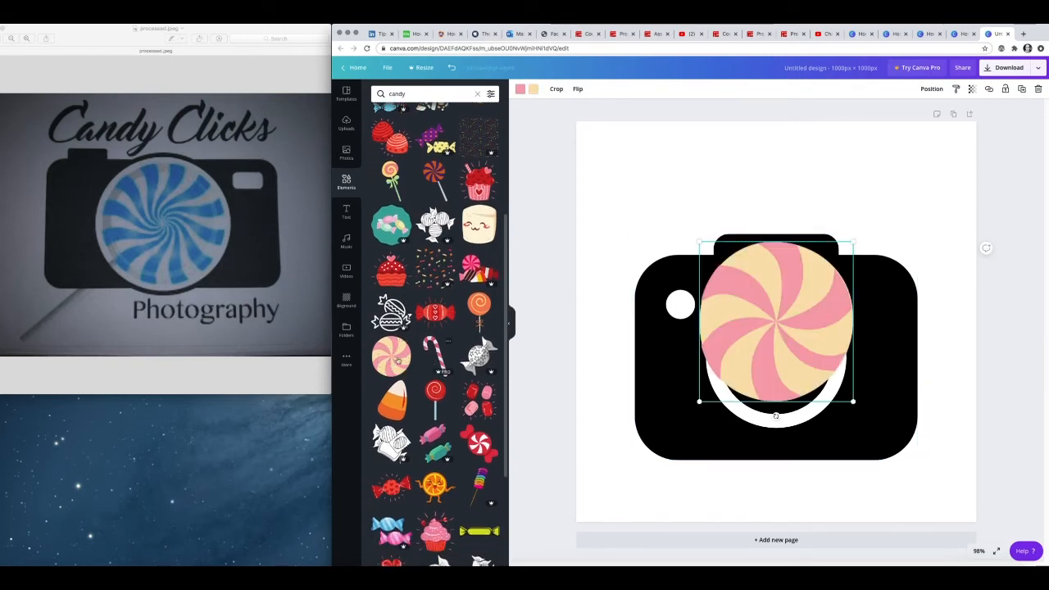
pyautogui.moveTo(771, 311); pyautogui.dragTo(777, 343)
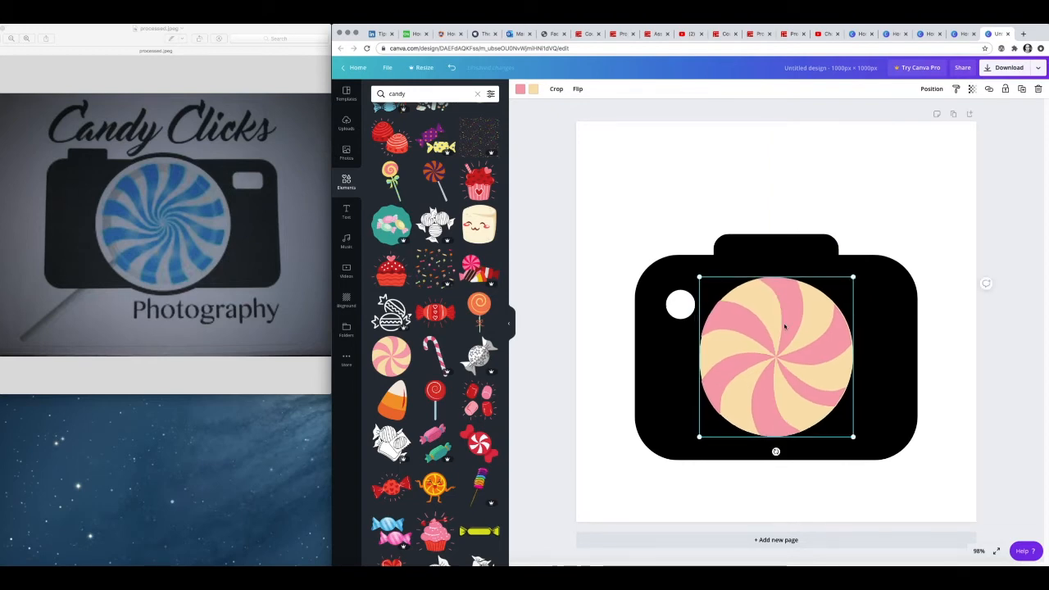
# Recolour the swirl candy's pink stripes white and its cream stripes light blue.
pyautogui.click(520, 89)
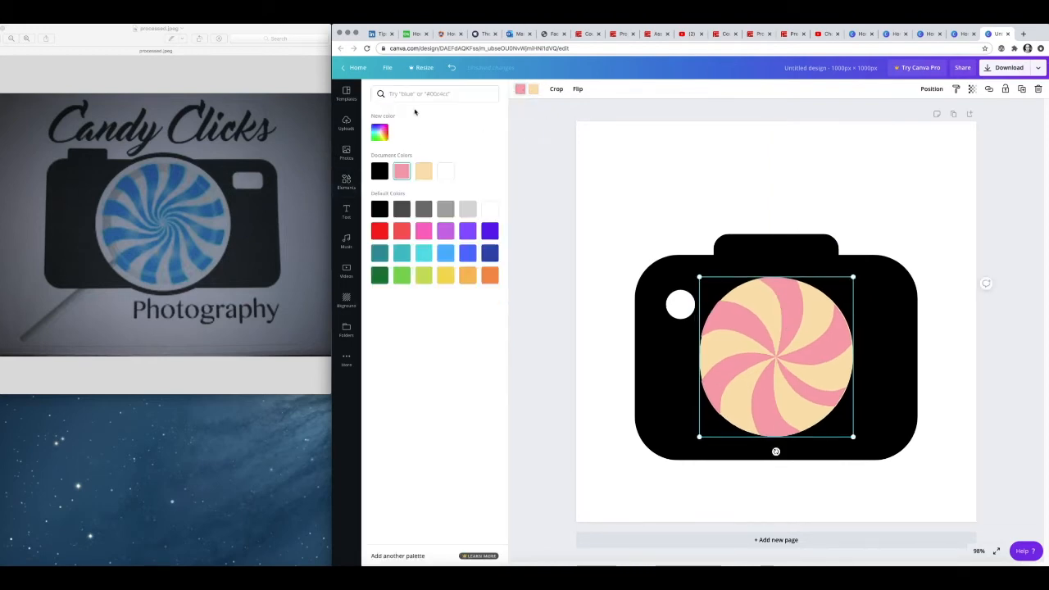
pyautogui.click(445, 171)
pyautogui.click(533, 90)
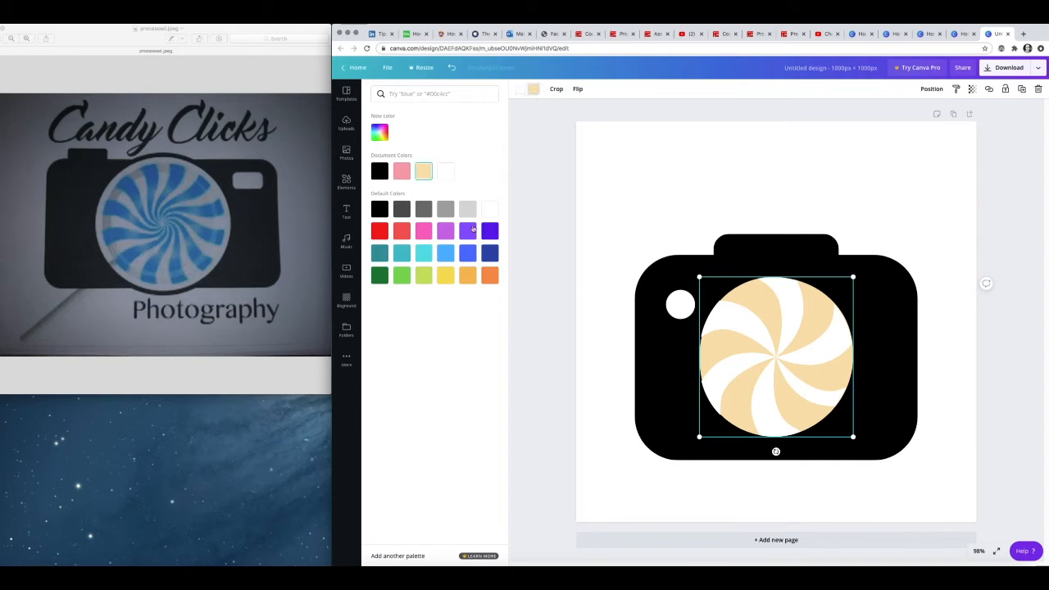
pyautogui.click(446, 254)
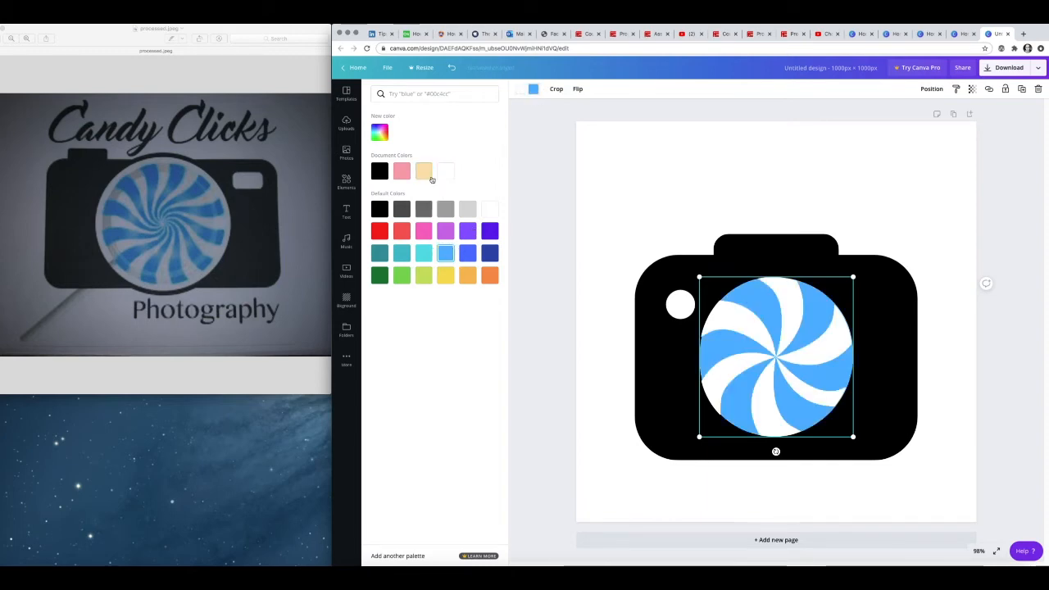
# Try custom colours on the candy's blue stripes, including magenta #da15fa, and restore the default light blue.
pyautogui.click(381, 133)
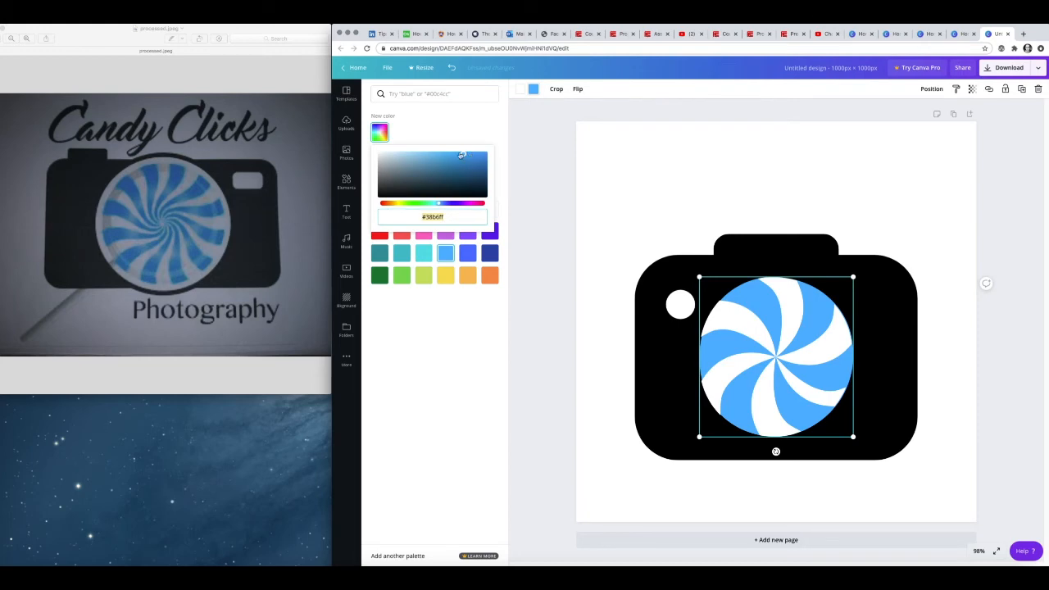
pyautogui.click(469, 175)
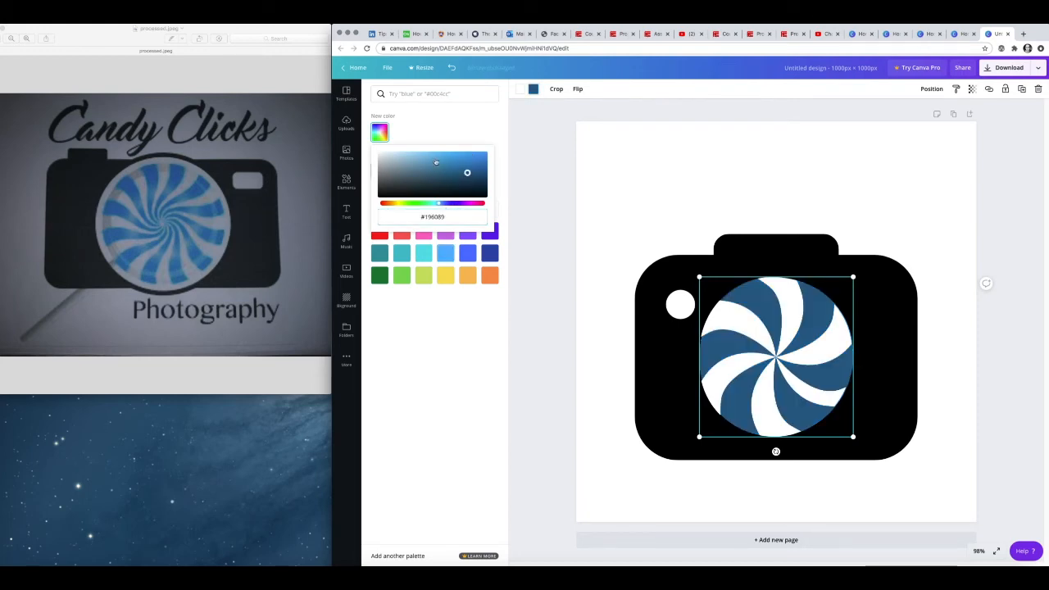
pyautogui.click(435, 157)
pyautogui.click(479, 152)
pyautogui.click(438, 204)
pyautogui.moveTo(438, 204); pyautogui.dragTo(465, 204)
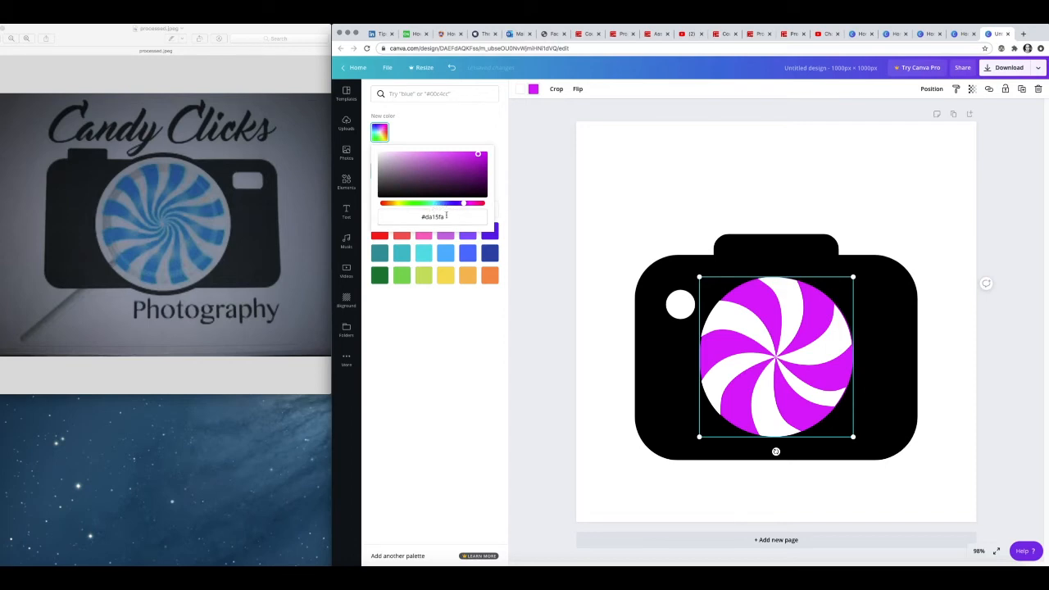
pyautogui.click(442, 259)
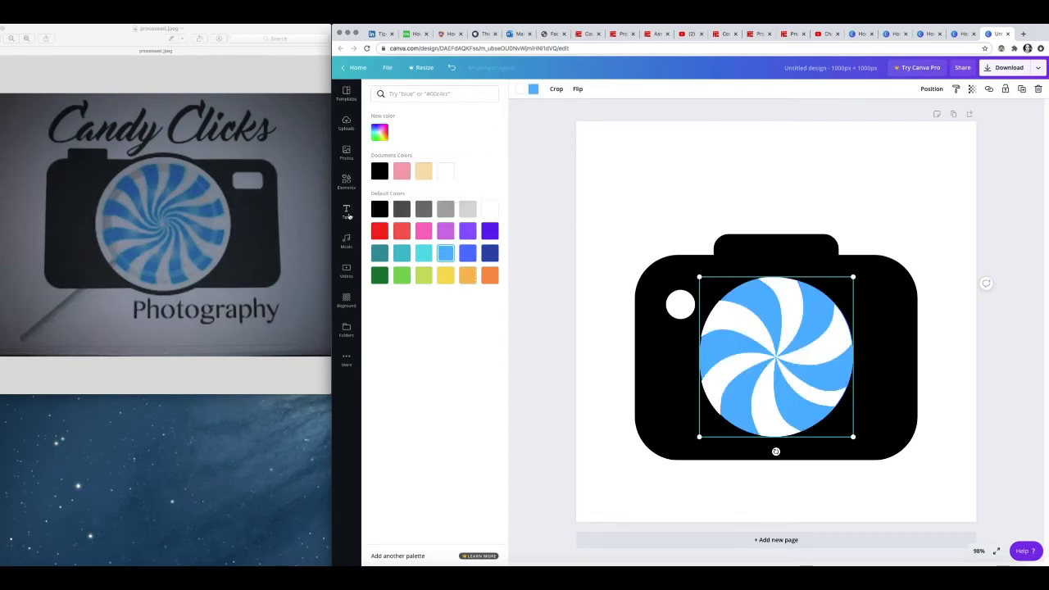
# Add the heading "Candy Clicks" above the camera and enlarge it to the camera's width, about size 82.
pyautogui.click(347, 213)
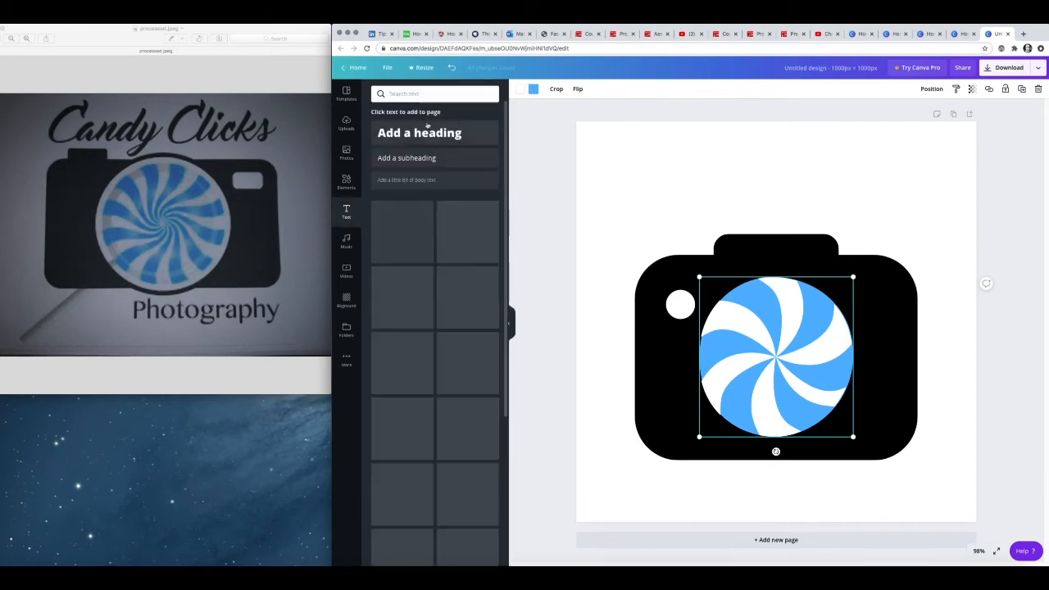
pyautogui.click(453, 141)
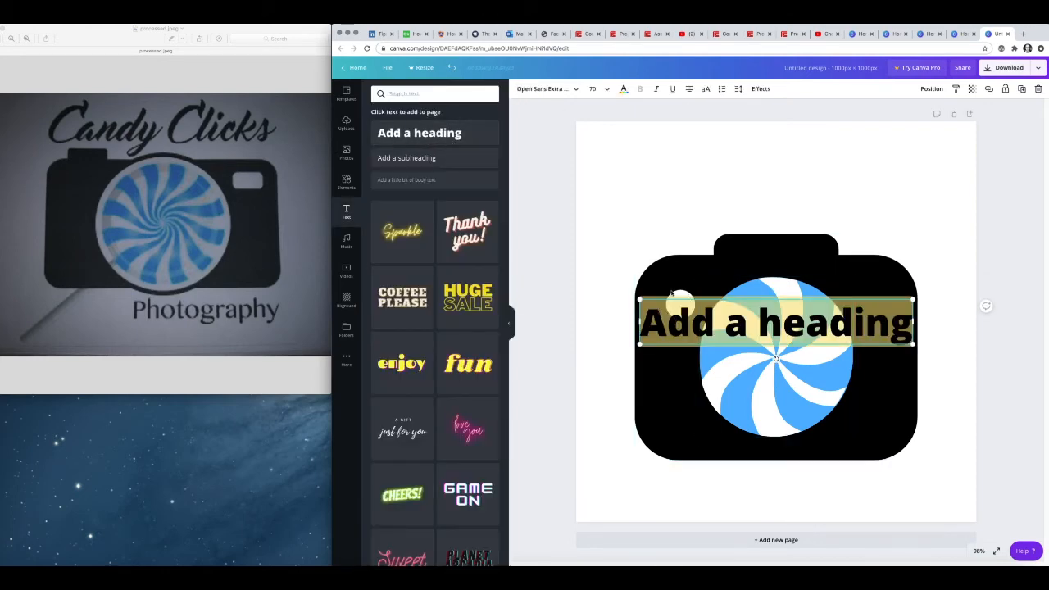
pyautogui.write('Can')
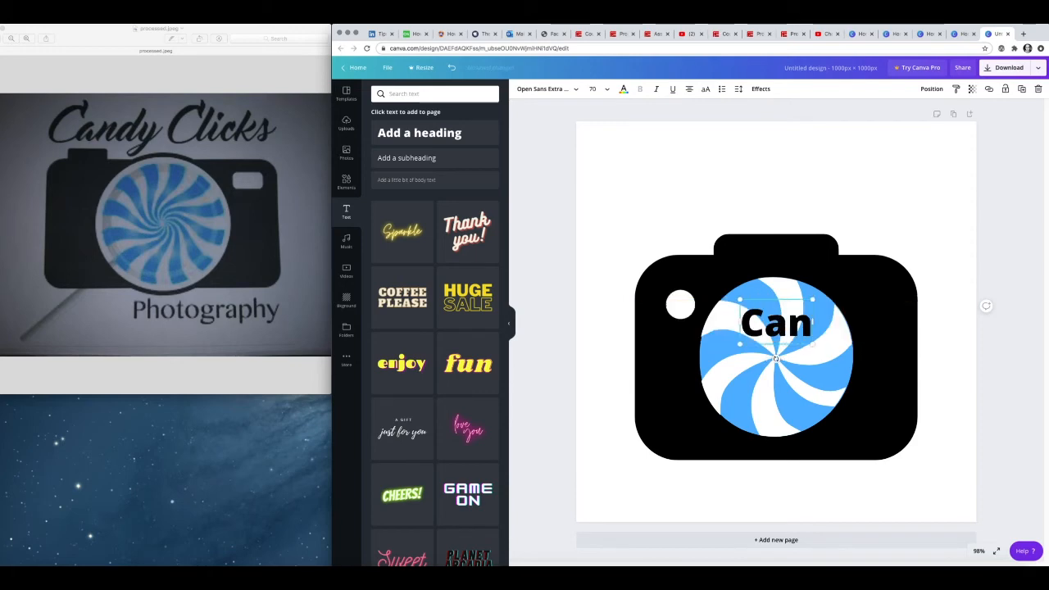
pyautogui.write('dy Clic')
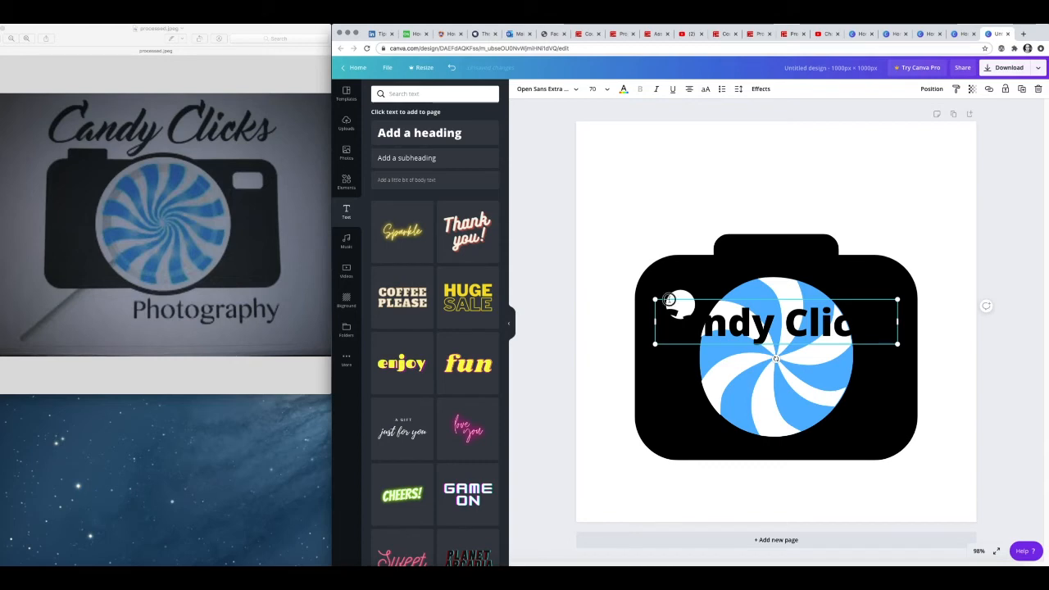
pyautogui.moveTo(675, 302); pyautogui.dragTo(649, 182)
pyautogui.moveTo(877, 180); pyautogui.dragTo(924, 161)
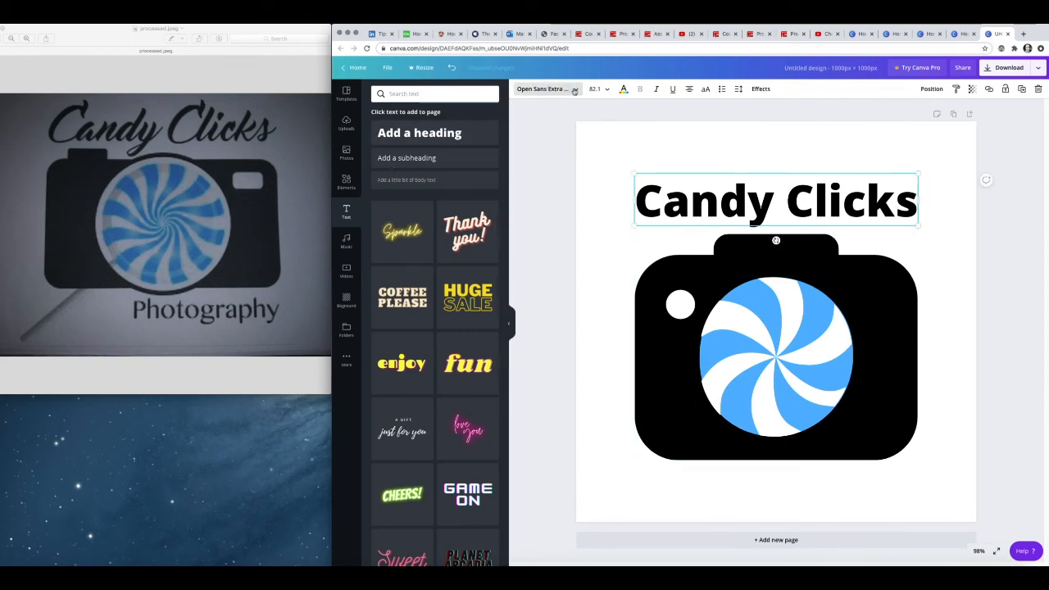
# Set the "Candy Clicks" heading in Bukhari Script, enlarge it to about size 97 and raise it slightly above the camera.
pyautogui.click(548, 89)
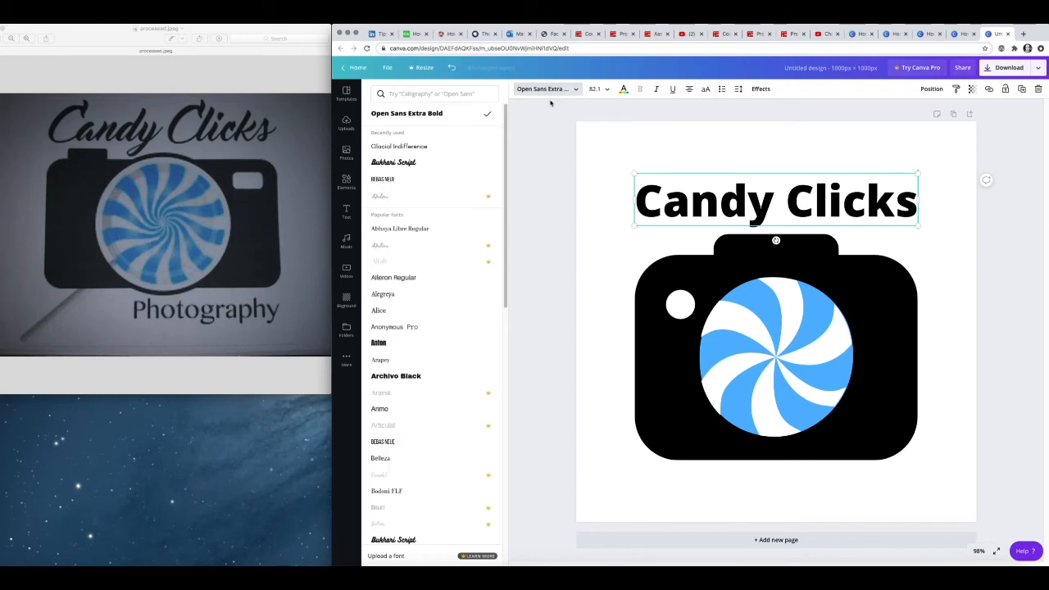
pyautogui.click(397, 163)
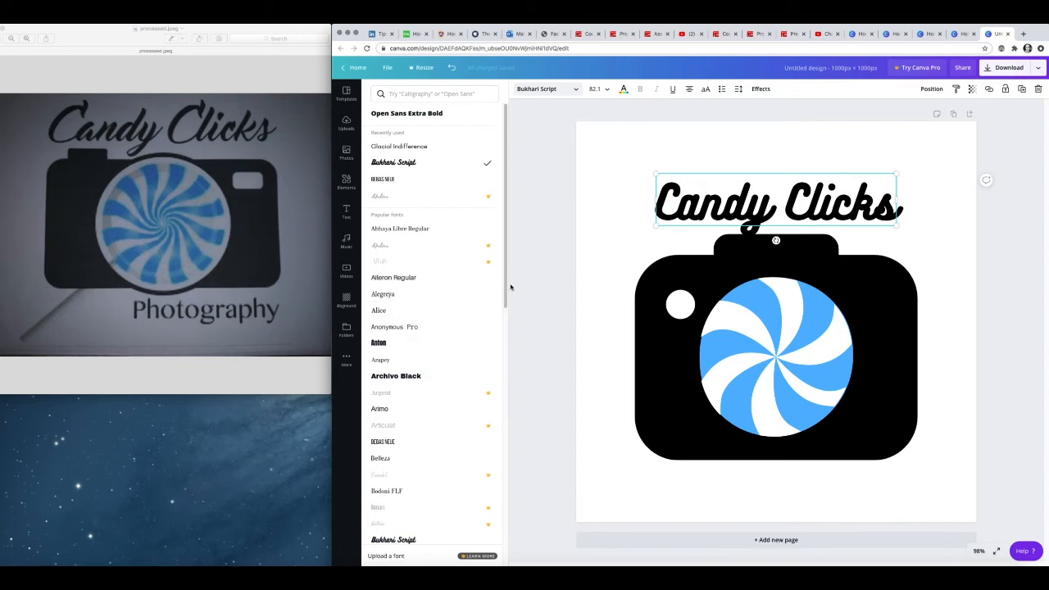
pyautogui.moveTo(505, 287); pyautogui.dragTo(508, 431)
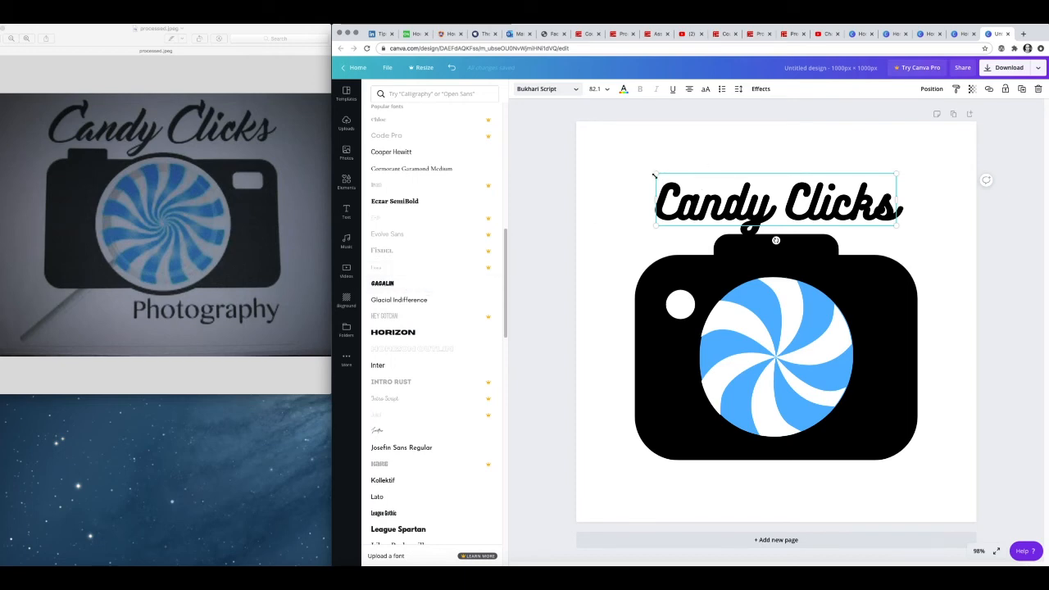
pyautogui.moveTo(646, 168); pyautogui.dragTo(636, 162)
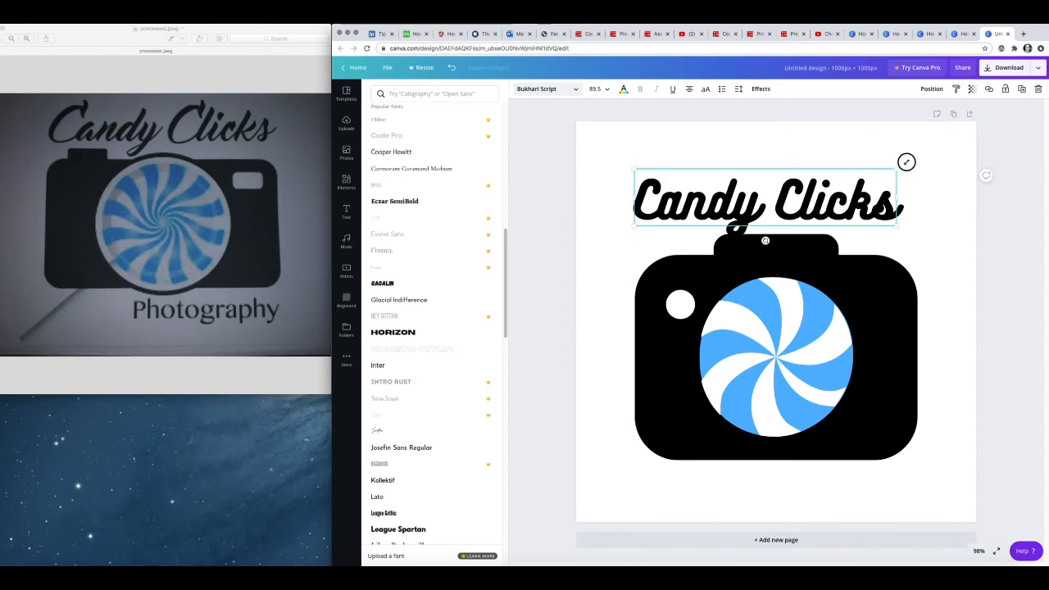
pyautogui.moveTo(906, 161)
pyautogui.mouseDown()
pyautogui.moveTo(918, 156)
pyautogui.moveTo(907, 163)
pyautogui.mouseUp()
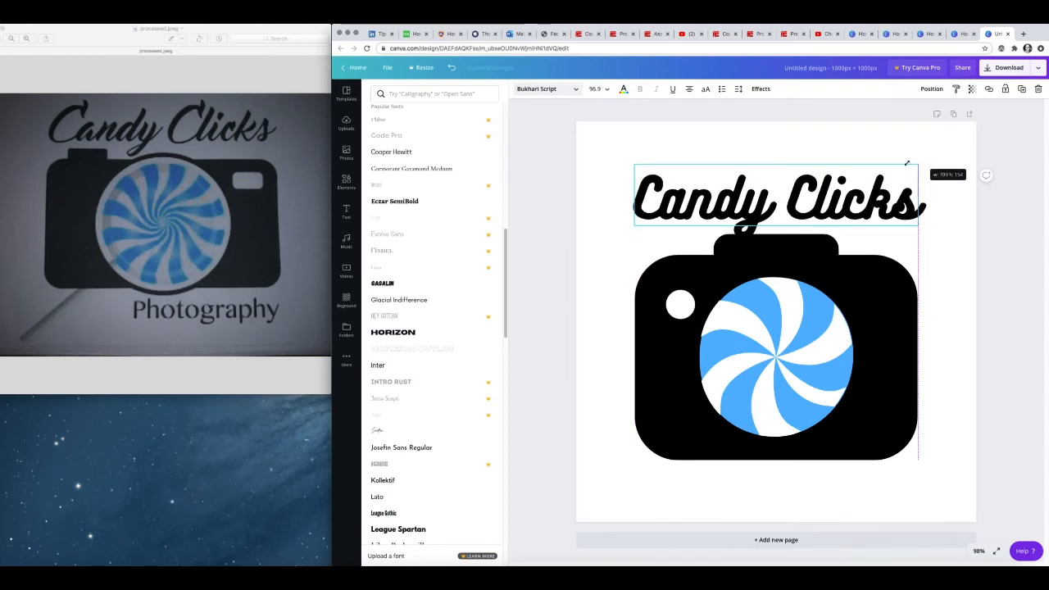
pyautogui.moveTo(742, 164); pyautogui.dragTo(742, 154)
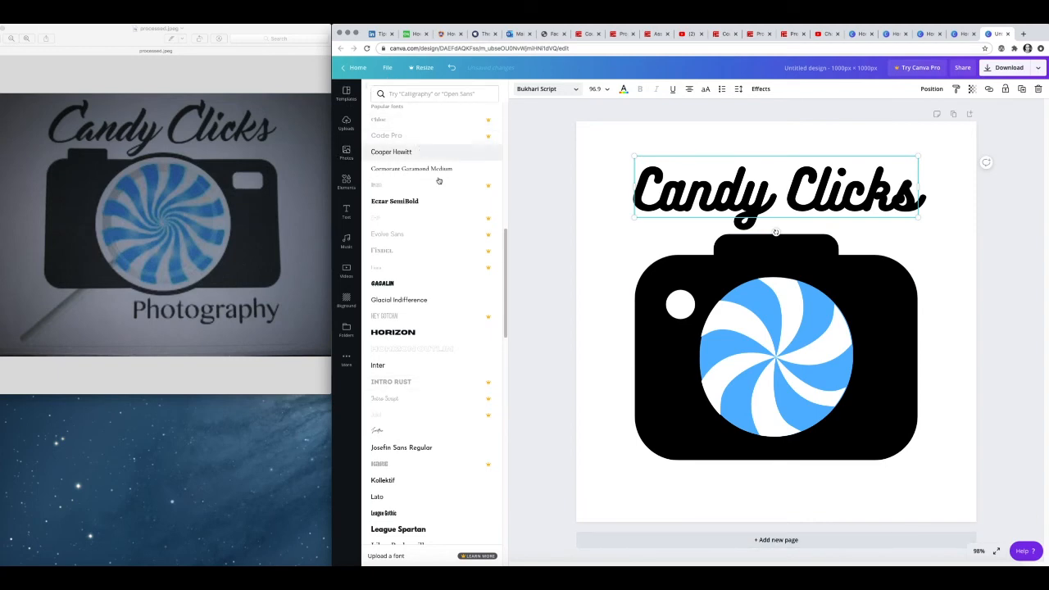
# Add a second heading reading "Photography" and place it directly below the camera.
pyautogui.click(347, 214)
pyautogui.click(470, 138)
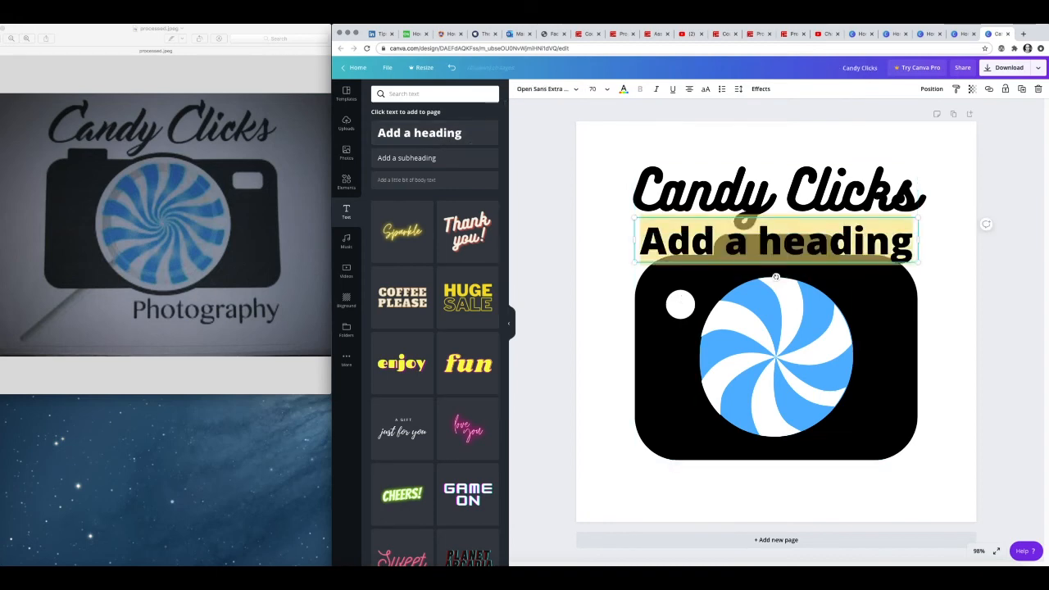
pyautogui.press('BackSpace')
pyautogui.write('Photograp')
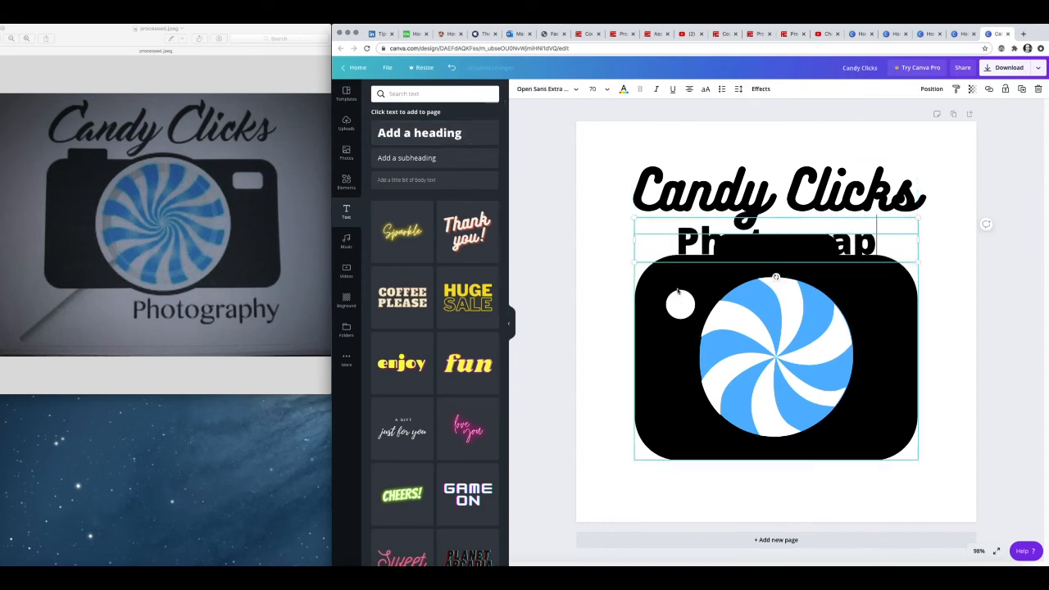
pyautogui.write('ht')
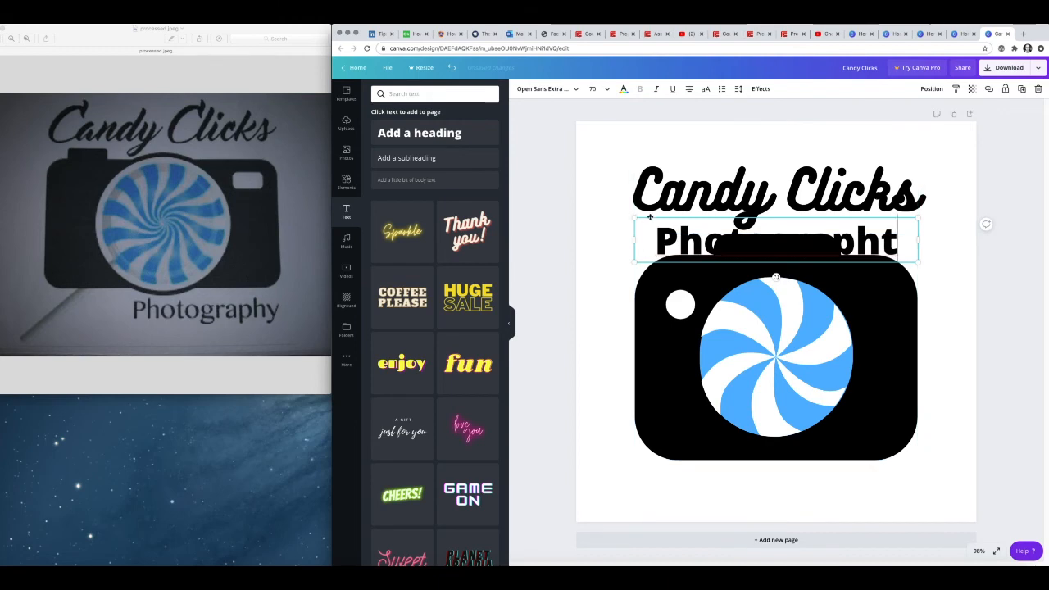
pyautogui.moveTo(648, 217); pyautogui.dragTo(648, 464)
pyautogui.press('BackSpace')
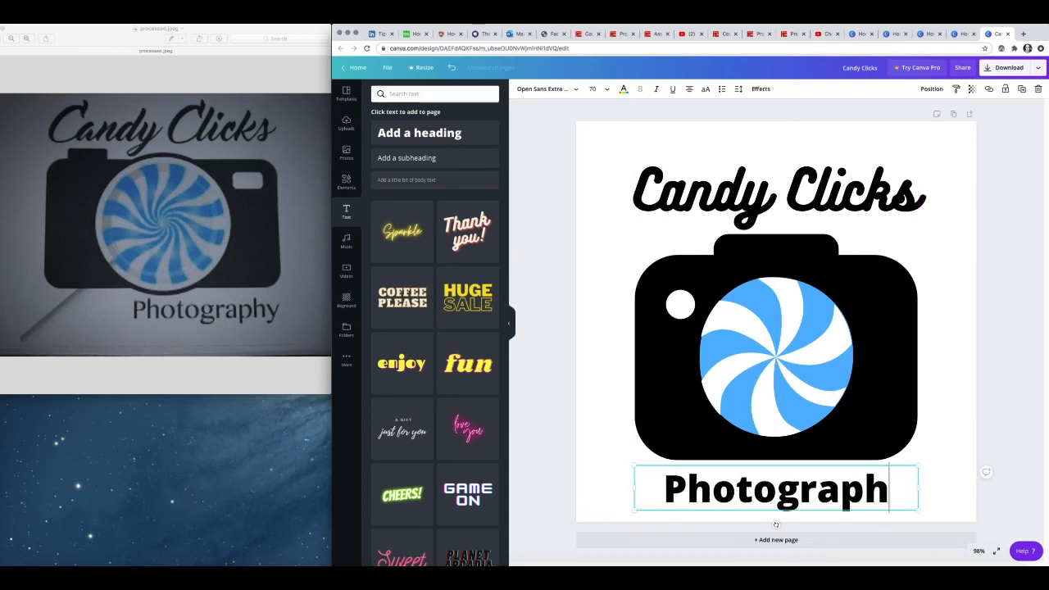
pyautogui.write('y')
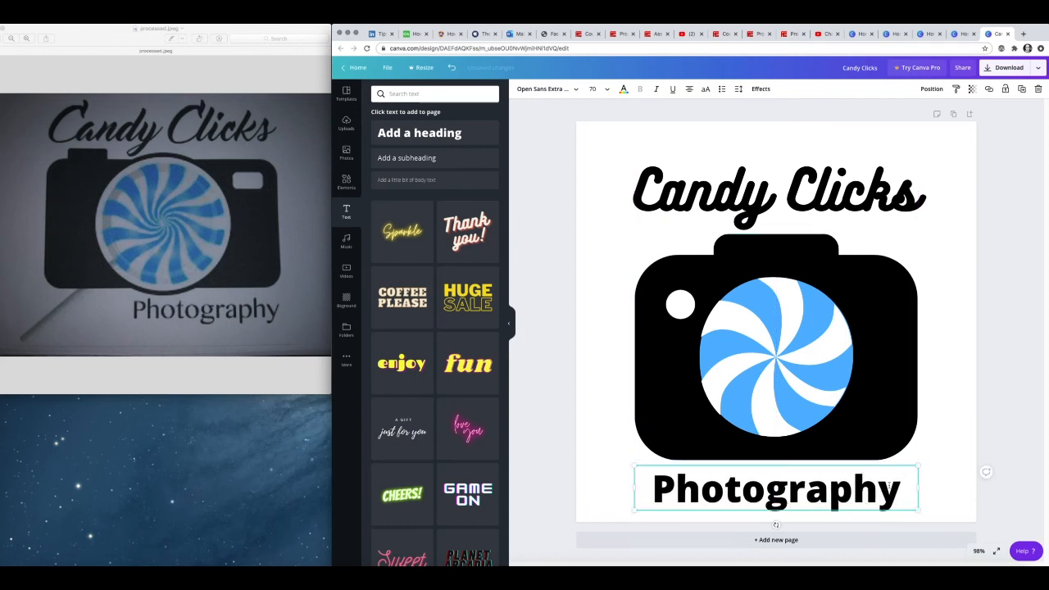
# Set the "Photography" heading in Bukhari Script and enlarge it to about size 94, roughly matching the camera's width.
pyautogui.moveTo(918, 465); pyautogui.dragTo(933, 460)
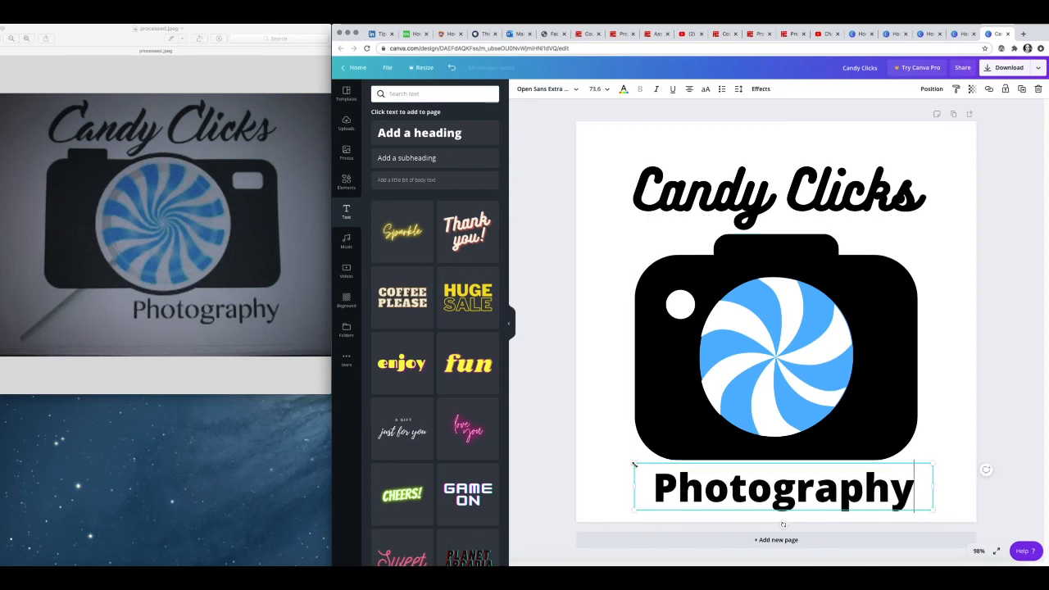
pyautogui.moveTo(634, 465); pyautogui.dragTo(621, 460)
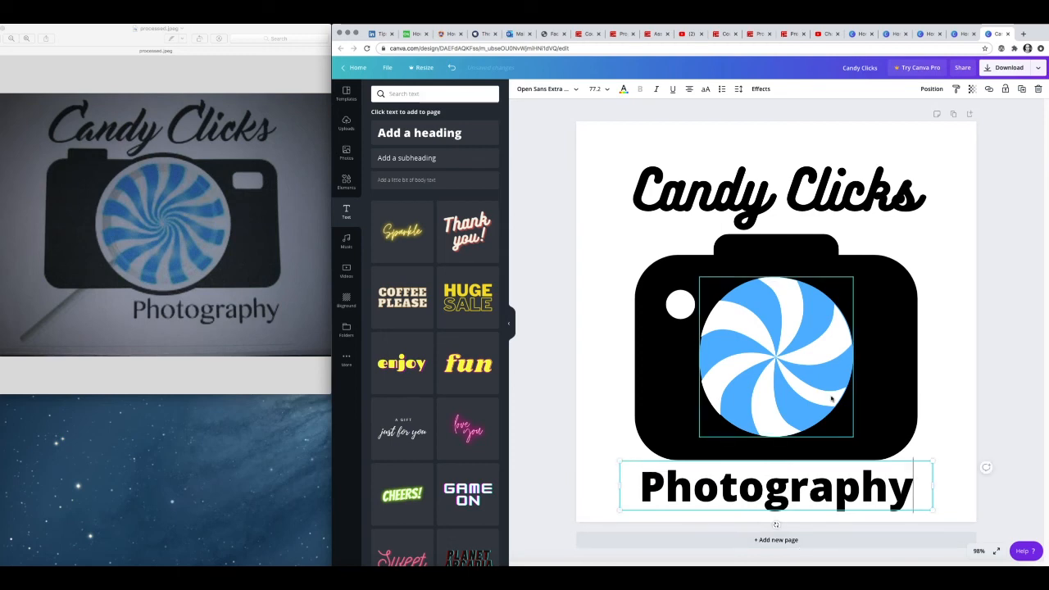
pyautogui.click(572, 95)
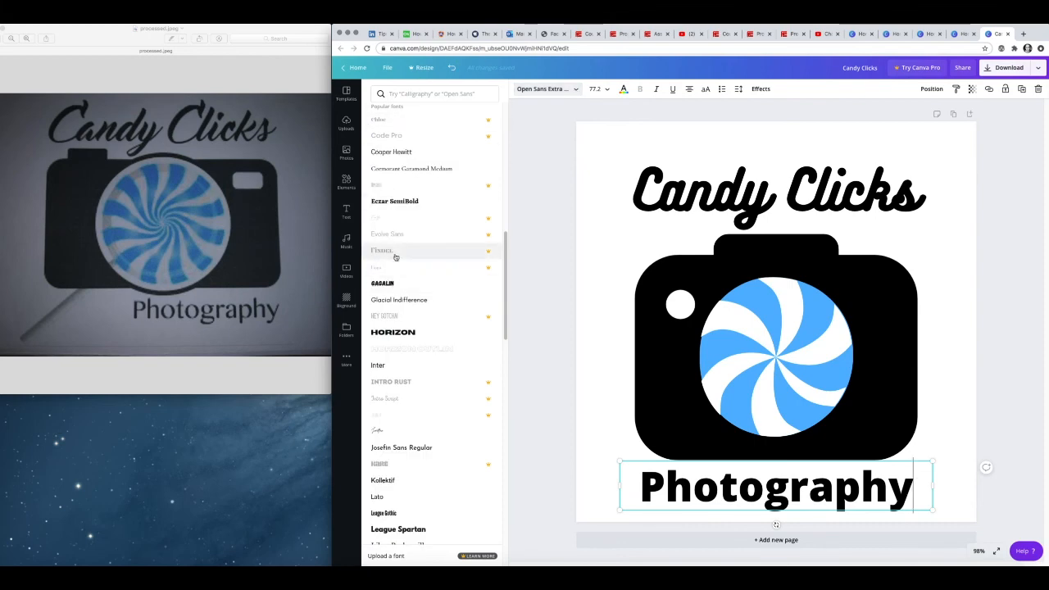
pyautogui.moveTo(504, 238); pyautogui.dragTo(495, 83)
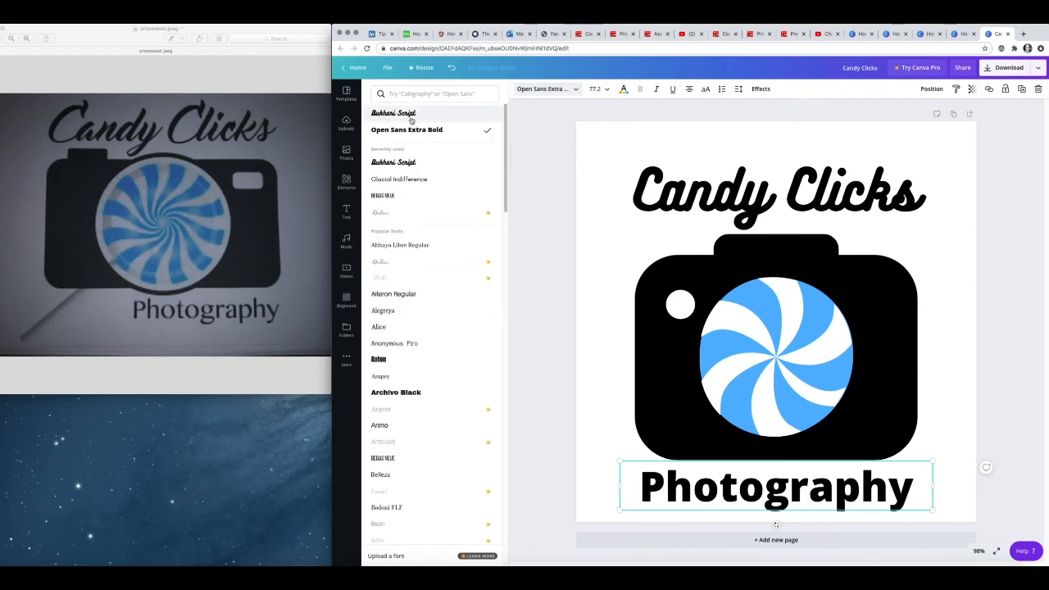
pyautogui.click(407, 115)
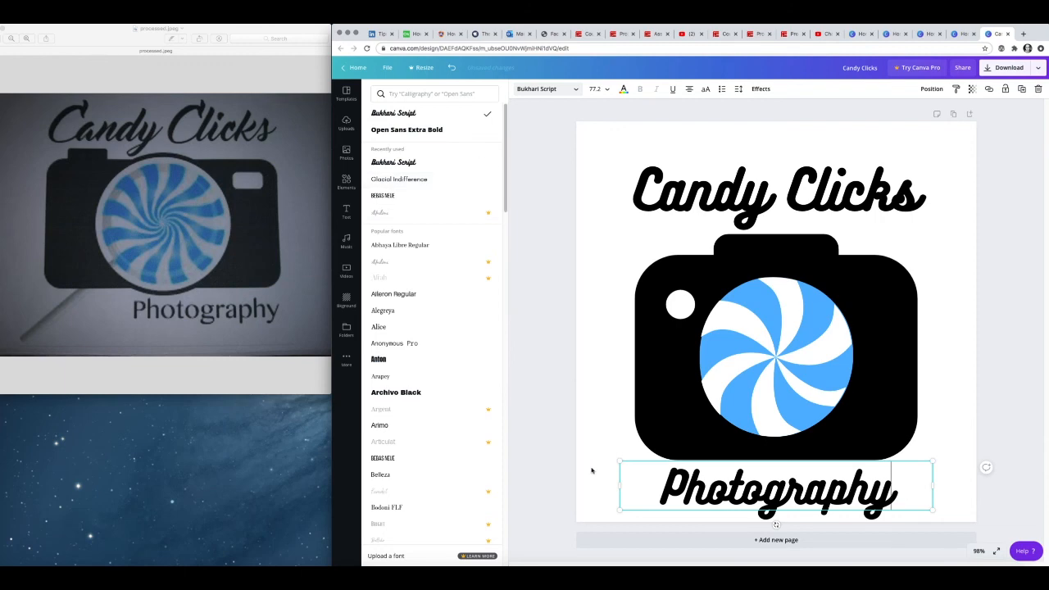
pyautogui.moveTo(621, 462); pyautogui.dragTo(590, 449)
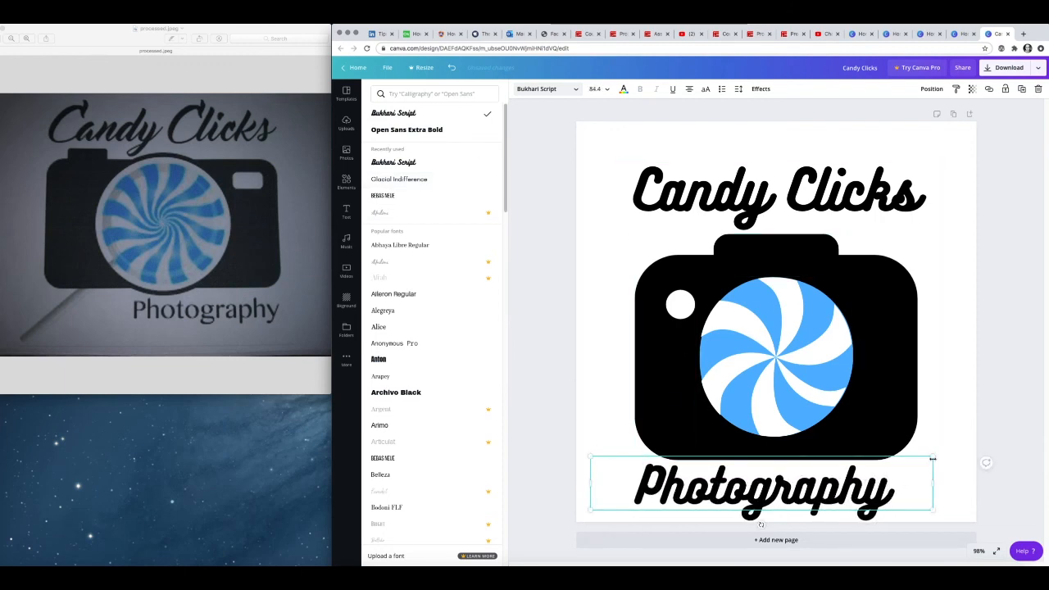
pyautogui.moveTo(931, 453); pyautogui.dragTo(958, 437)
# Shift "Candy Clicks", the camera, the swirl candy and "Photography" upward, keeping the candy centred over the camera's lens.
pyautogui.moveTo(814, 181); pyautogui.dragTo(779, 242)
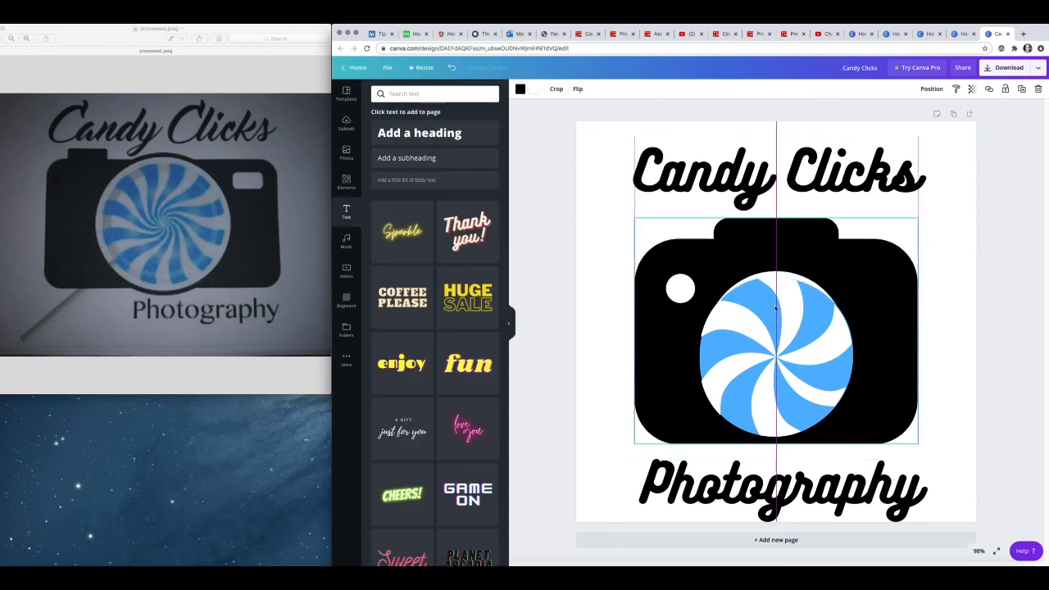
pyautogui.moveTo(777, 303); pyautogui.dragTo(780, 284)
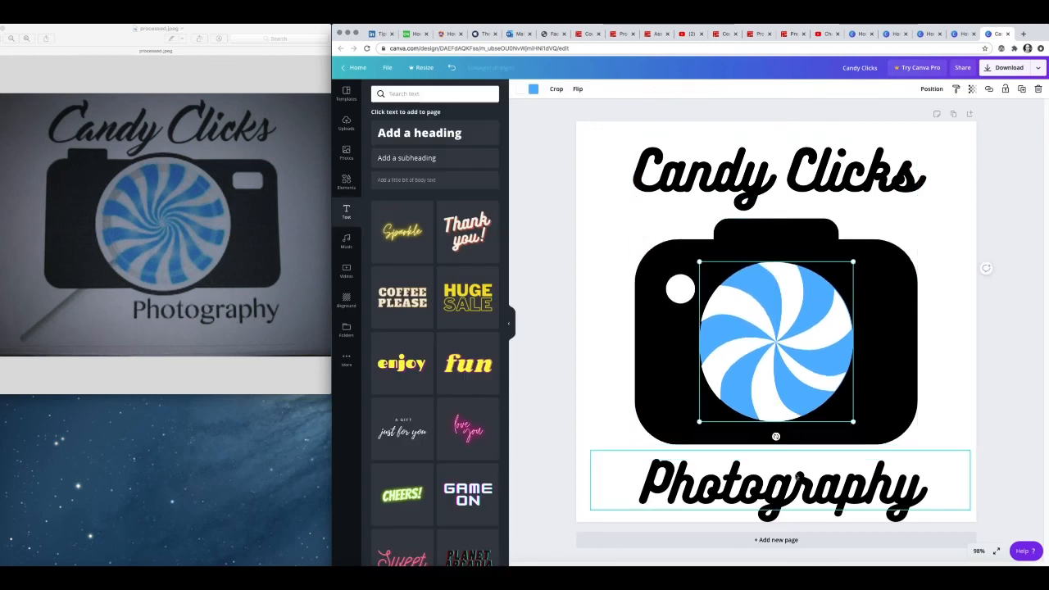
pyautogui.moveTo(797, 476); pyautogui.dragTo(795, 474)
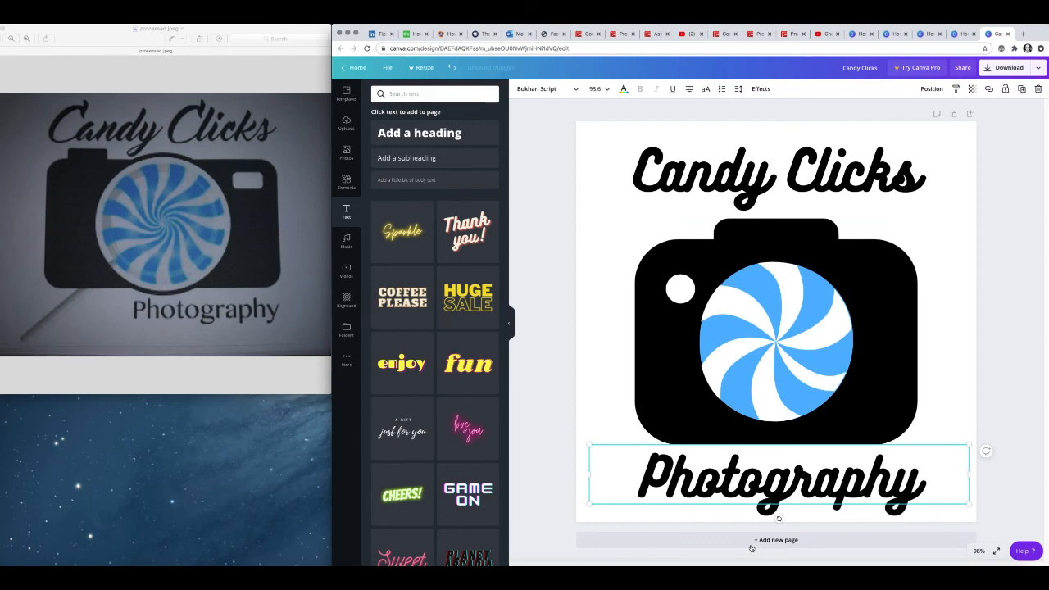